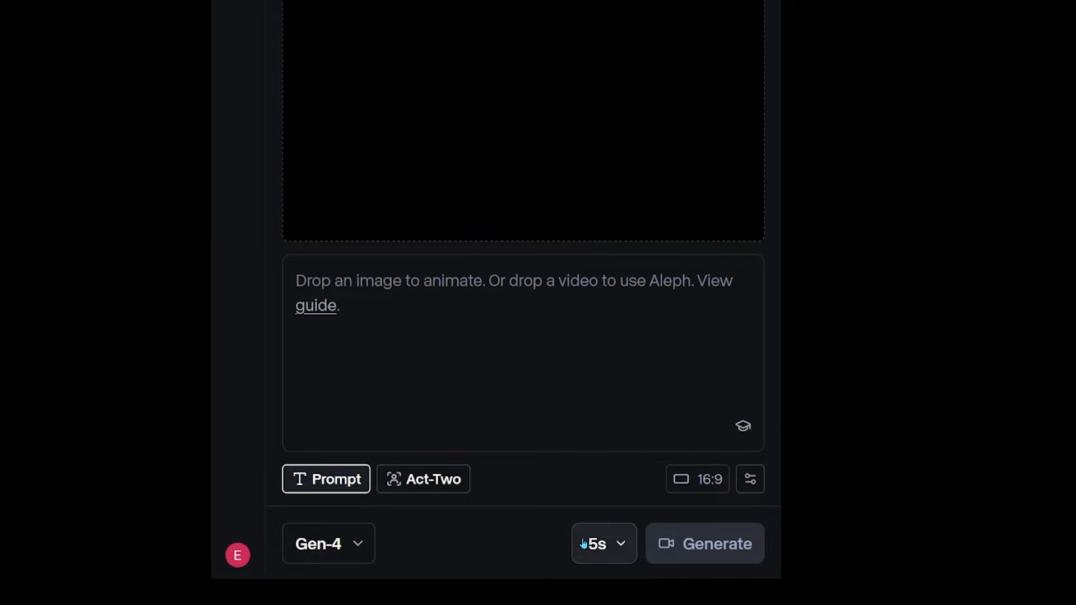
- Switch the video model to Gen-3 Turbo from the previous models
click(358, 530)
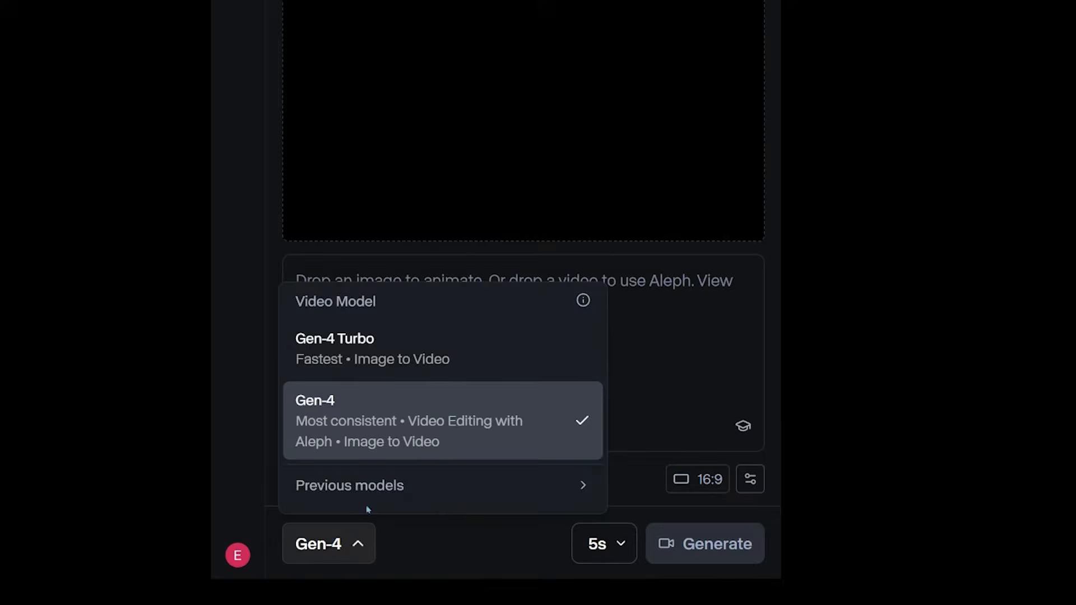
click(413, 487)
click(411, 487)
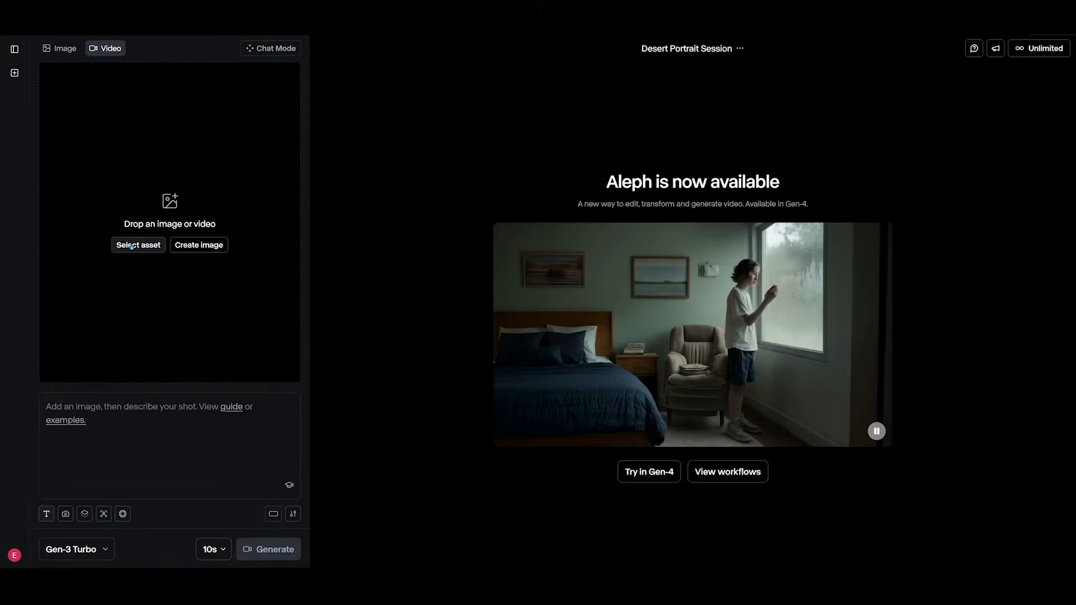
- Load the 'Cropped - intro mid shot.mp4' video as the source asset and paste the photorealistic desert-scene prompt
click(133, 245)
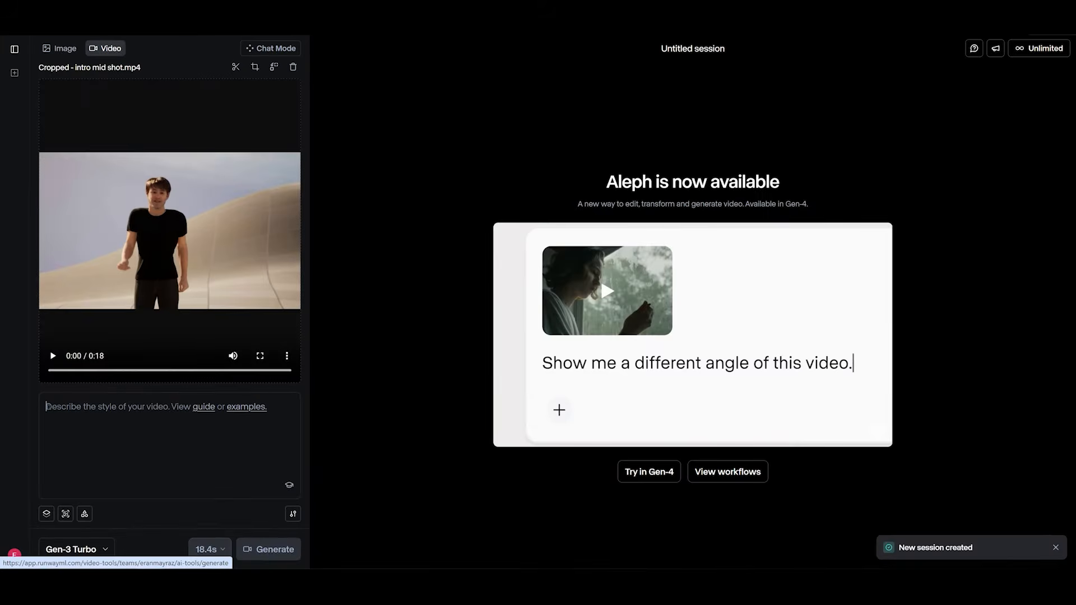
text(make it look photorealistic and cinematic. a white guy with a black t-shirt and pants, with a beard and short dark hair, is standing in the middle of the dessert.)
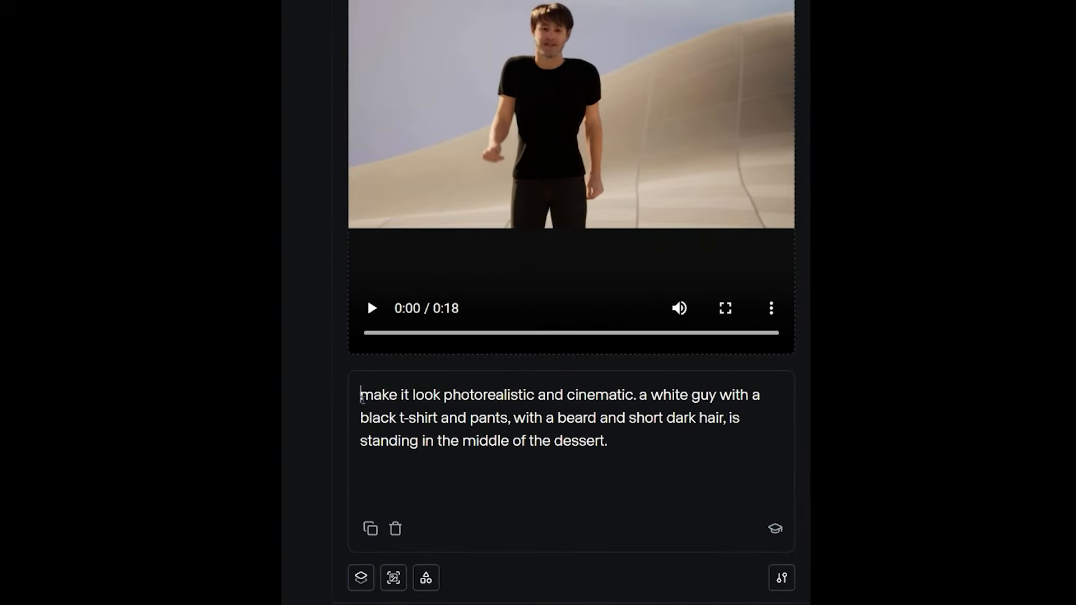
- Generate the video-to-video result from the pasted prompt
drag(361, 396, 521, 395)
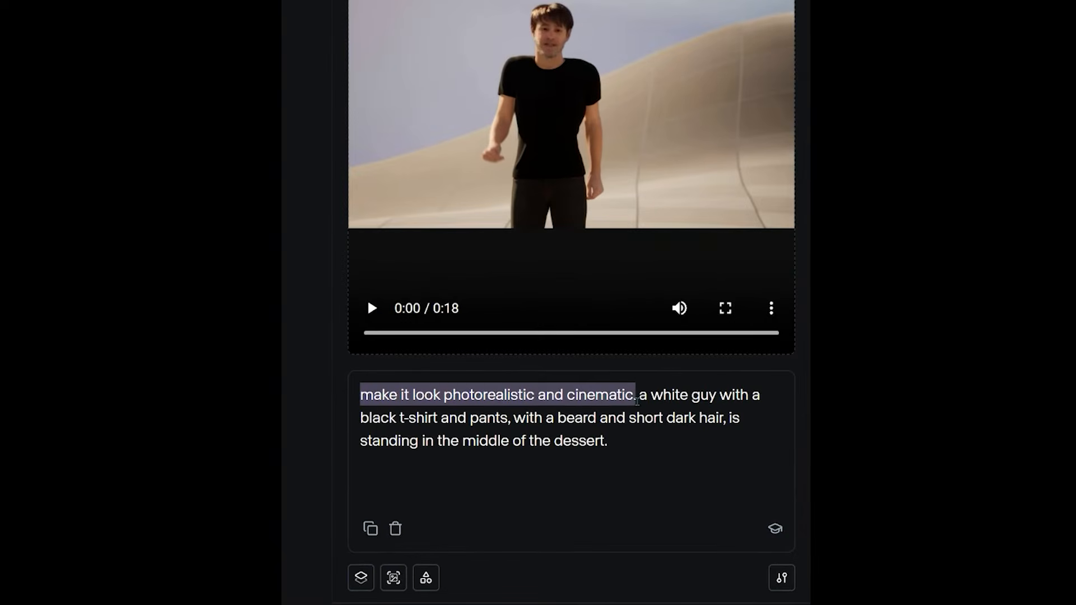
click(645, 404)
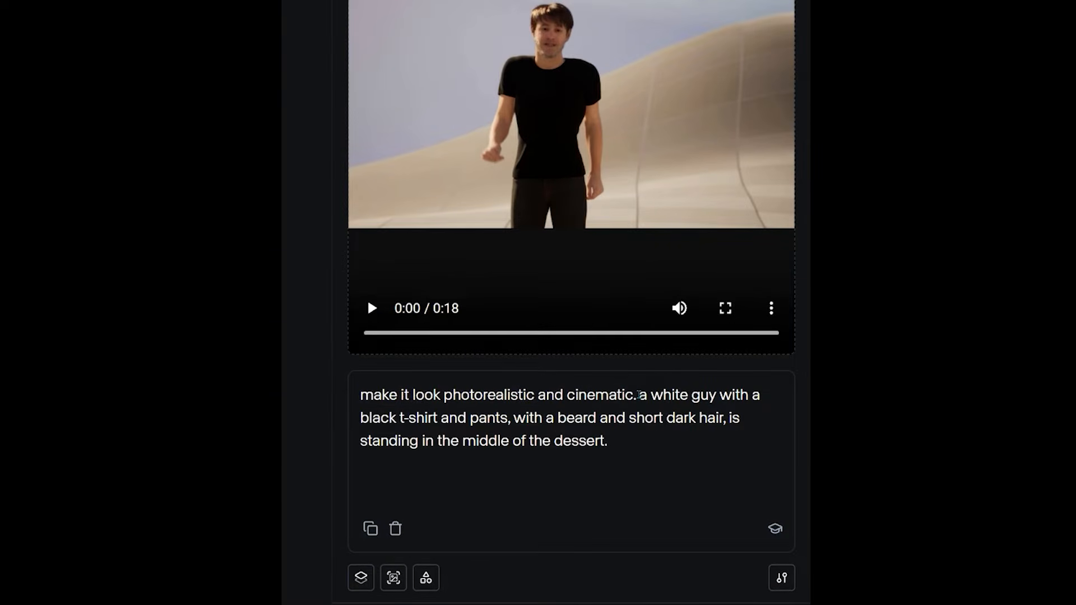
drag(361, 418, 596, 417)
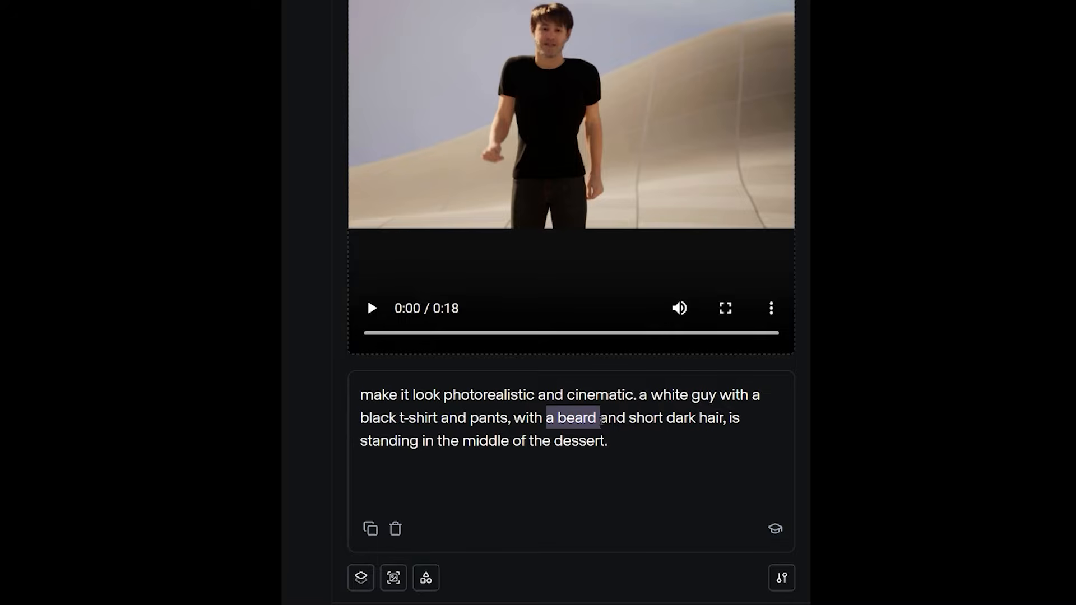
drag(730, 419, 621, 440)
click(630, 477)
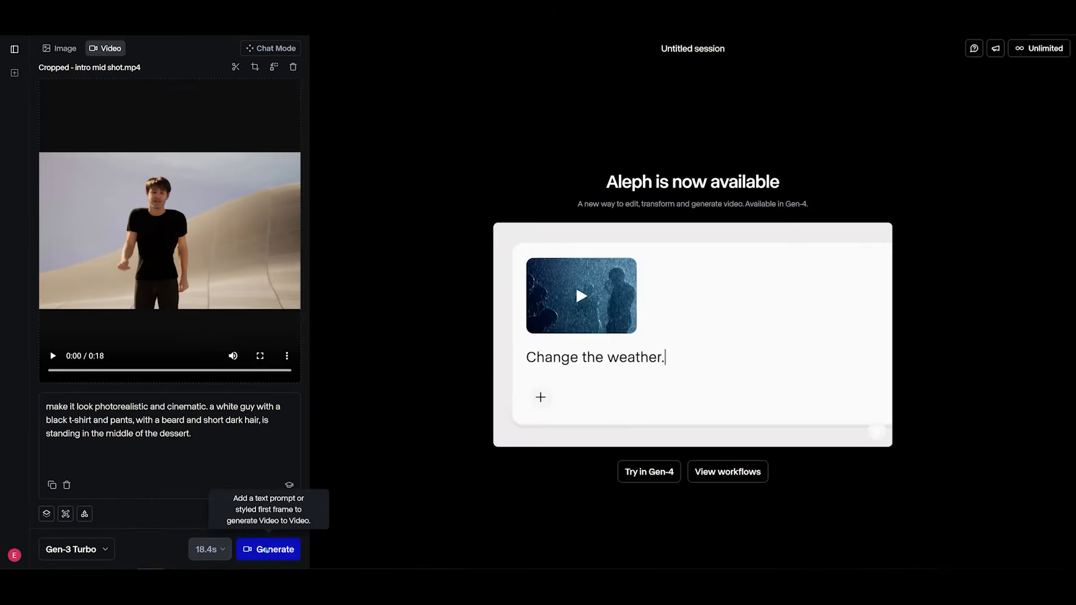
click(267, 550)
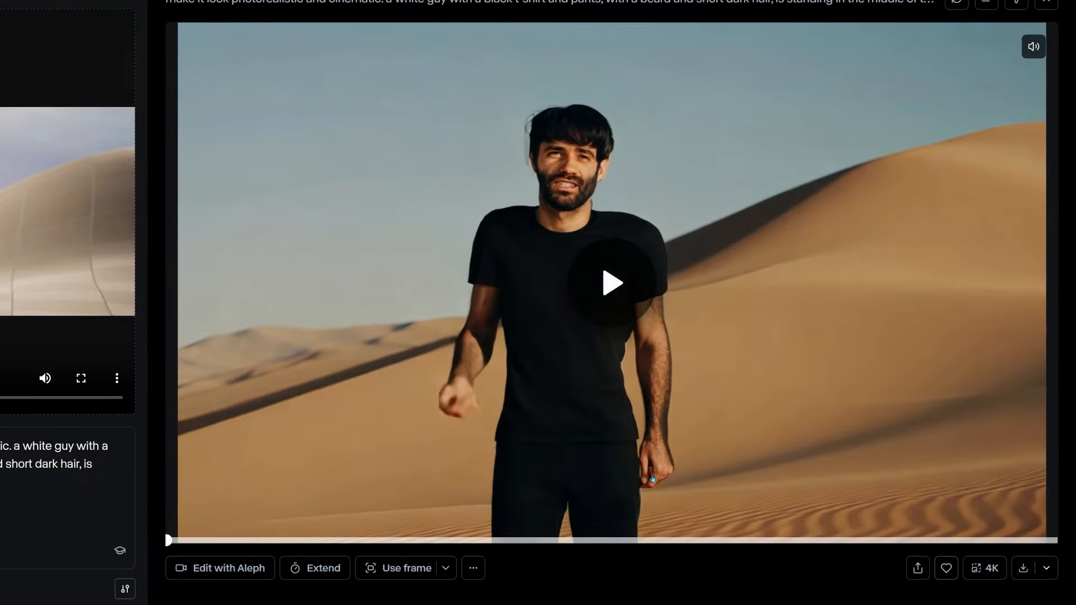
- Play the generated video and review a frame from its 4K version
click(608, 296)
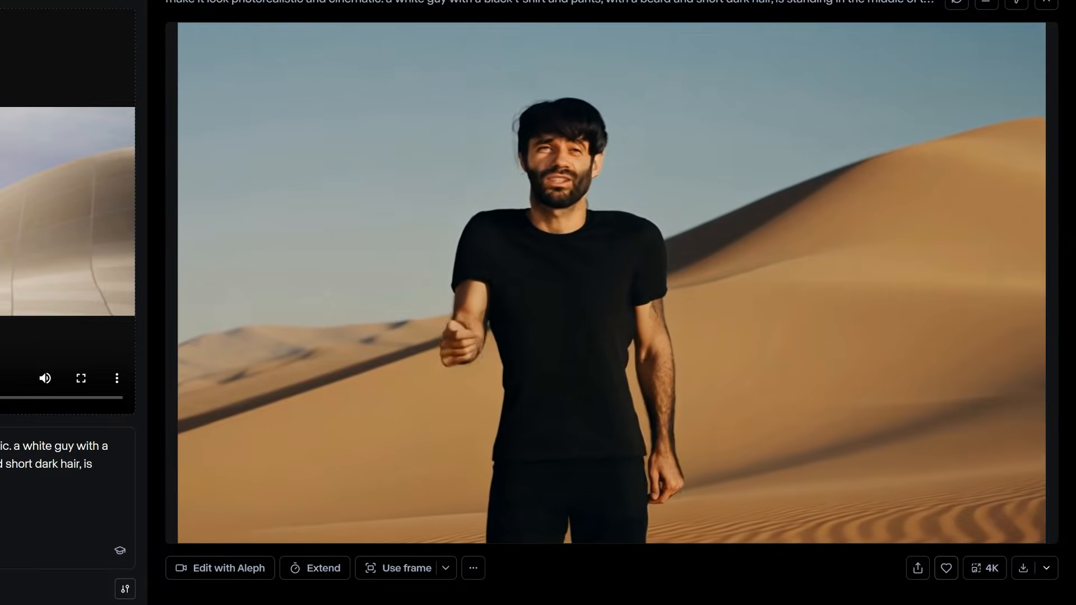
mouse_move(544, 103)
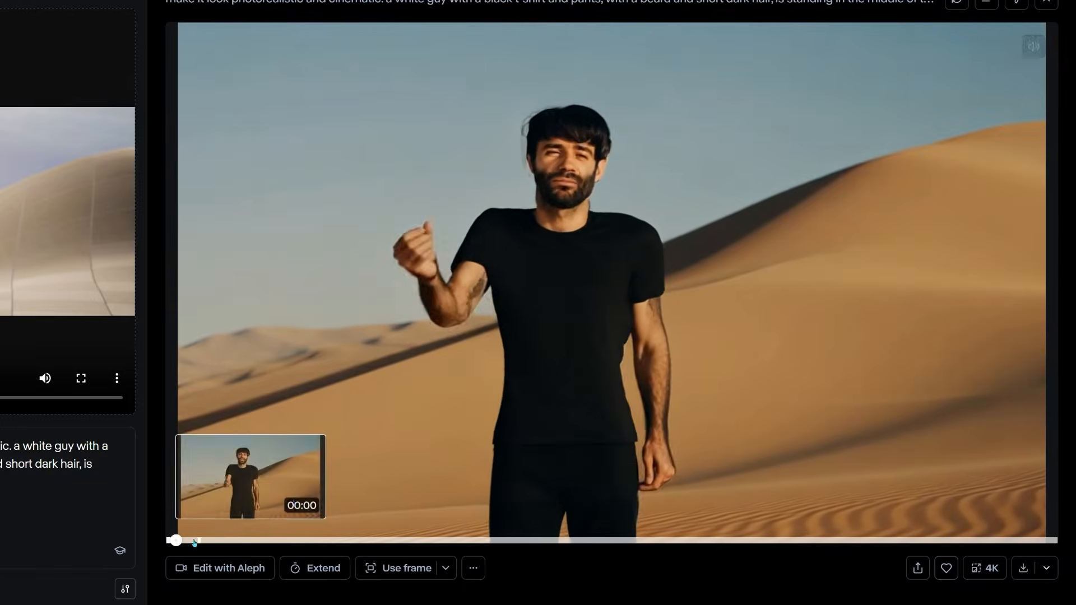
click(444, 409)
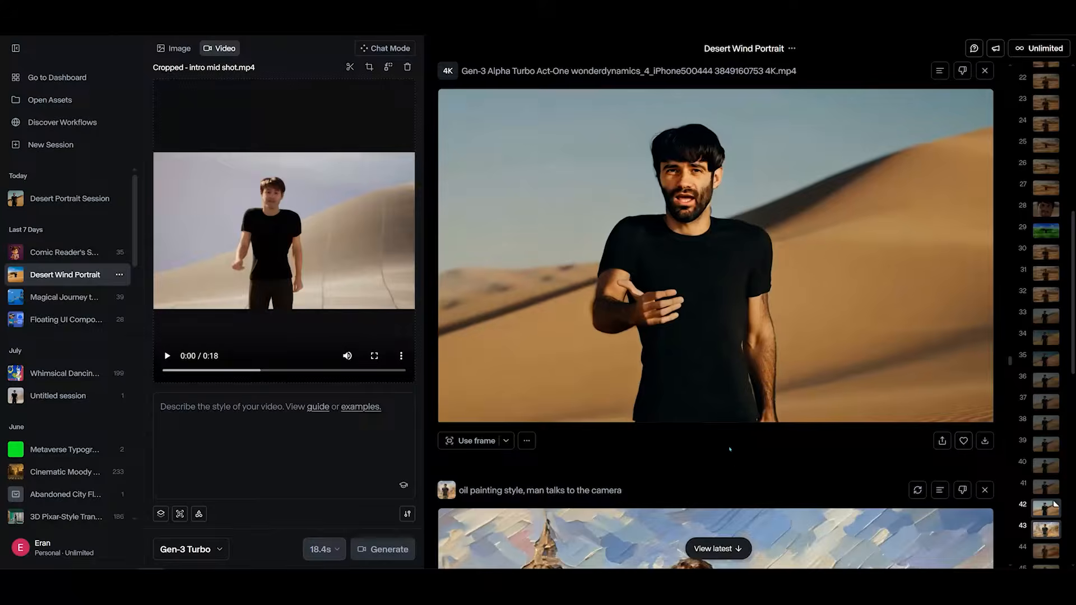
drag(777, 420, 445, 426)
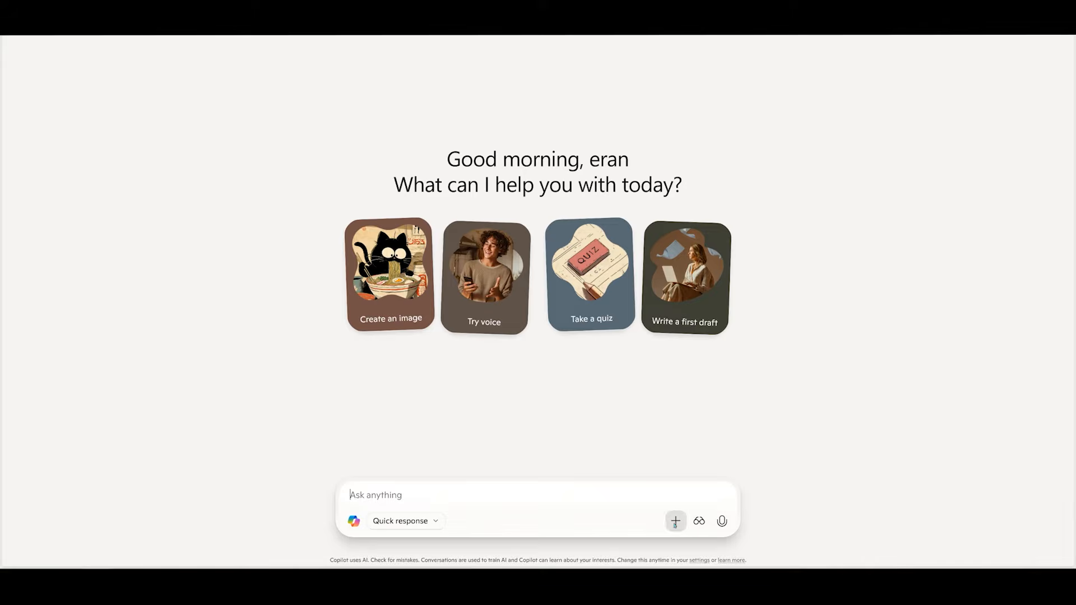
- In Copilot, ask to turn the frame into an oil painting style, keeping the structure and composition as is
click(698, 520)
click(695, 480)
text(d com)
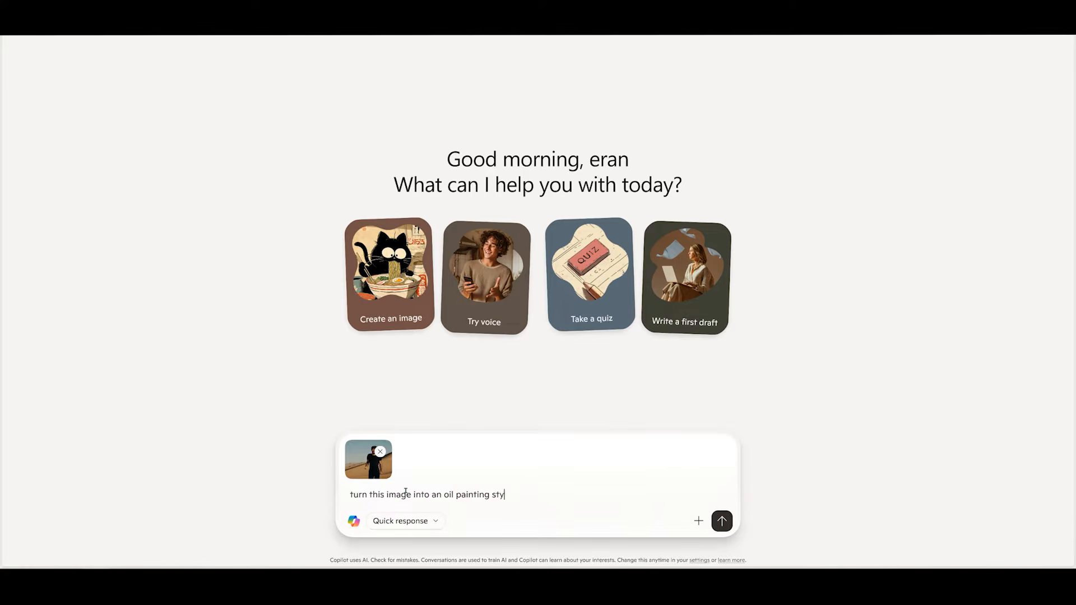
text(position as is.)
key(Return)
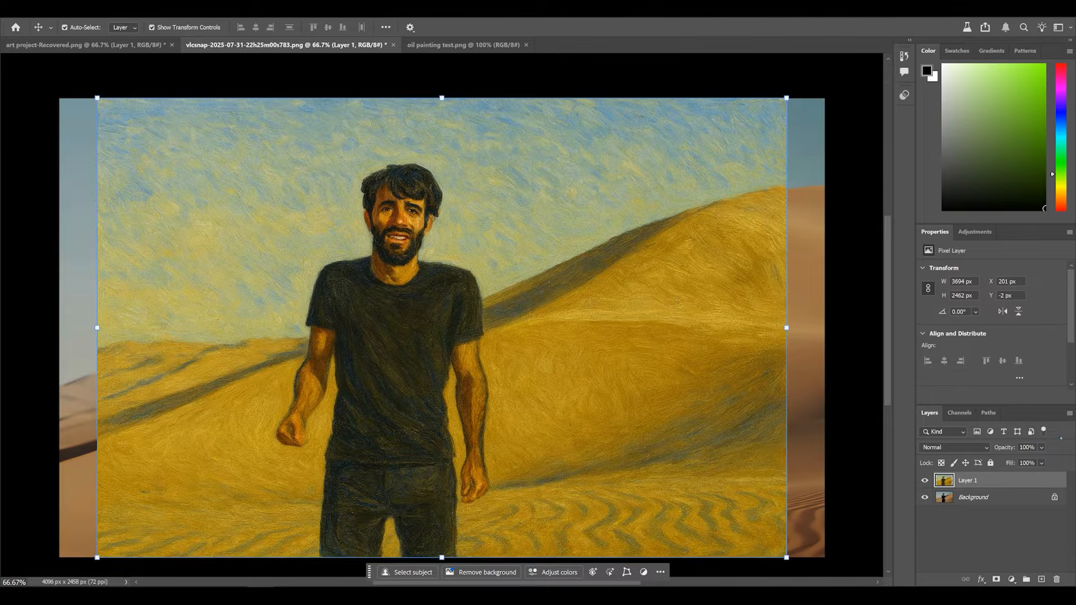
- In Photoshop, select the whole frame and create a new alpha channel
drag(1069, 461, 1044, 460)
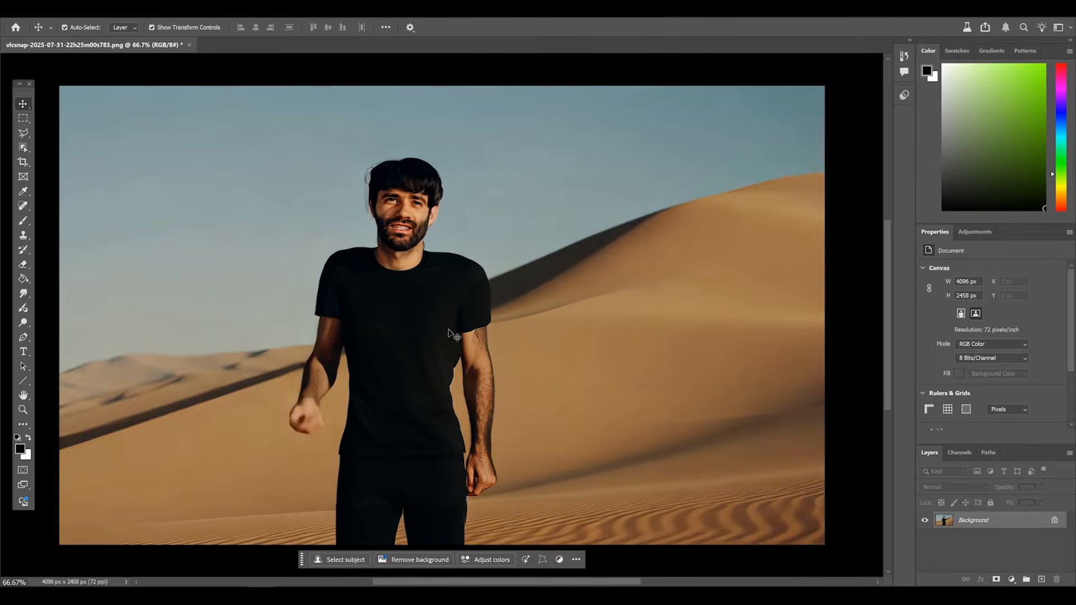
key(ctrl+a)
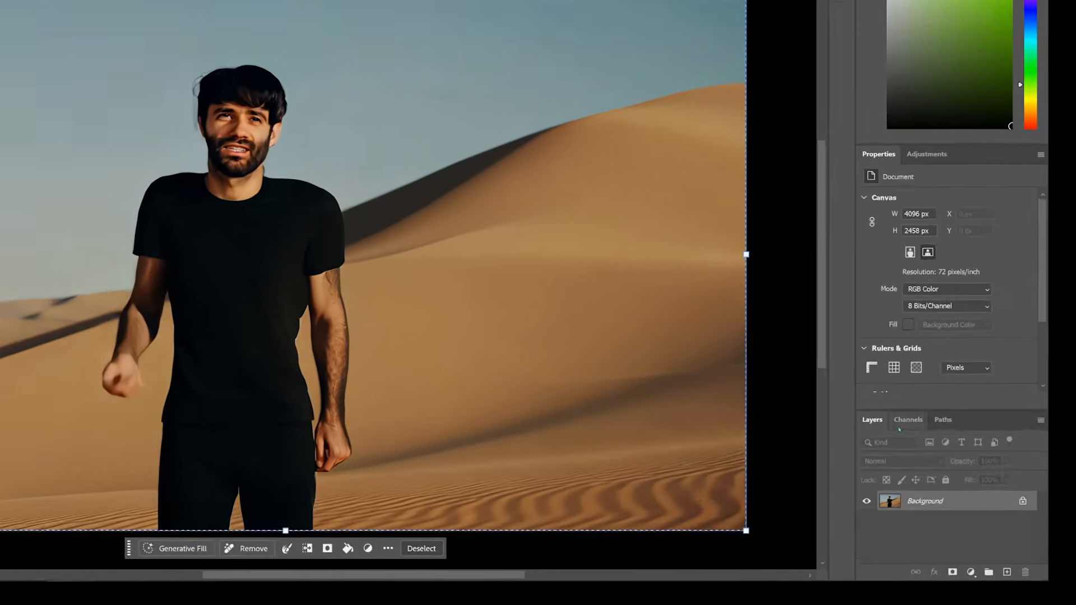
click(959, 453)
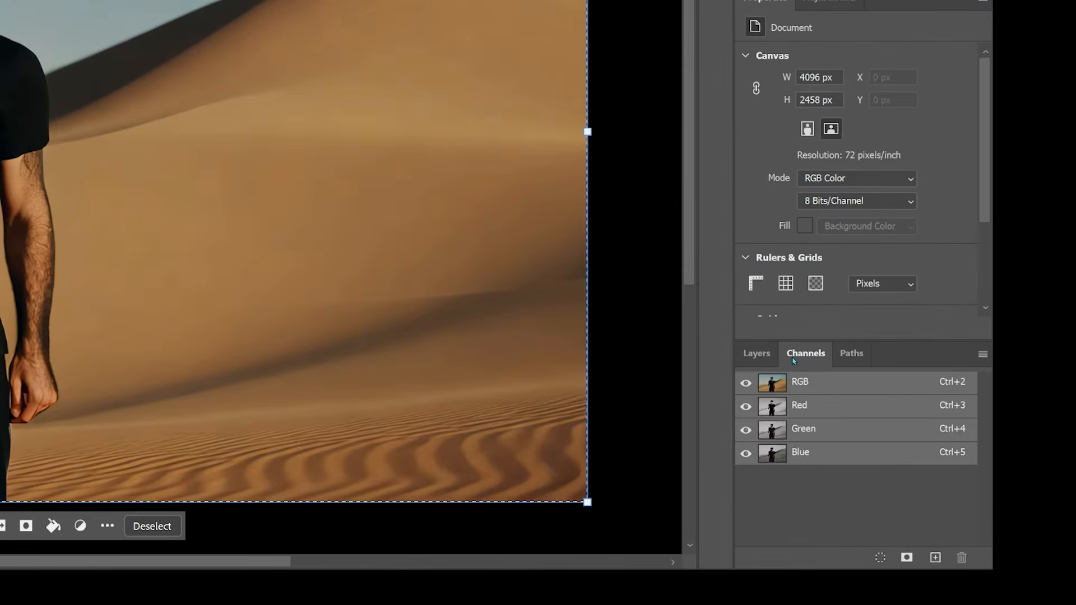
click(935, 557)
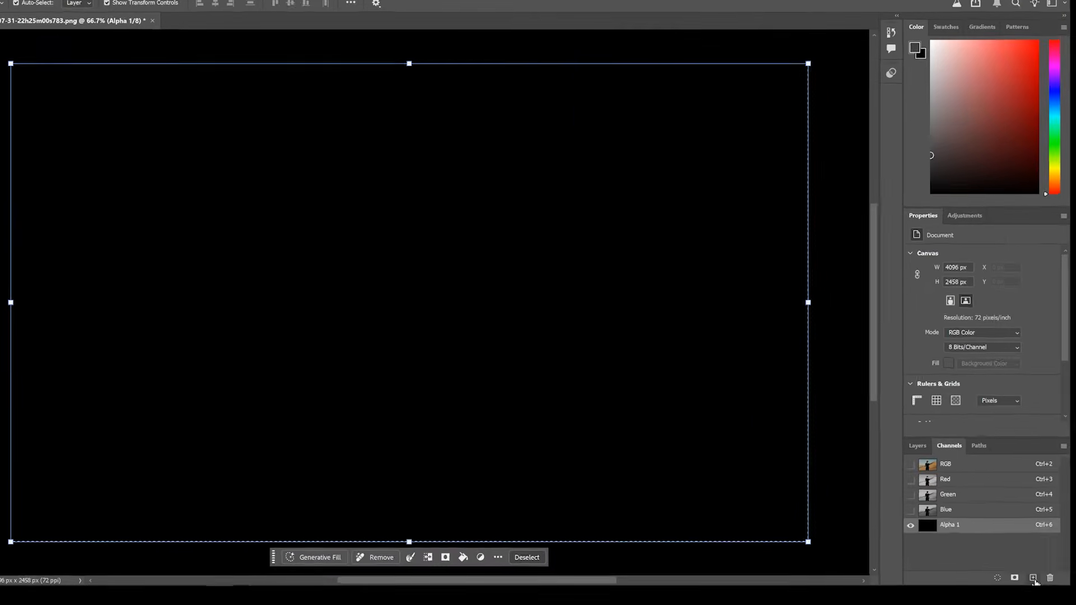
- Set the foreground colour to a grey with 35% brightness
click(20, 449)
key(Tab)
key(Tab)
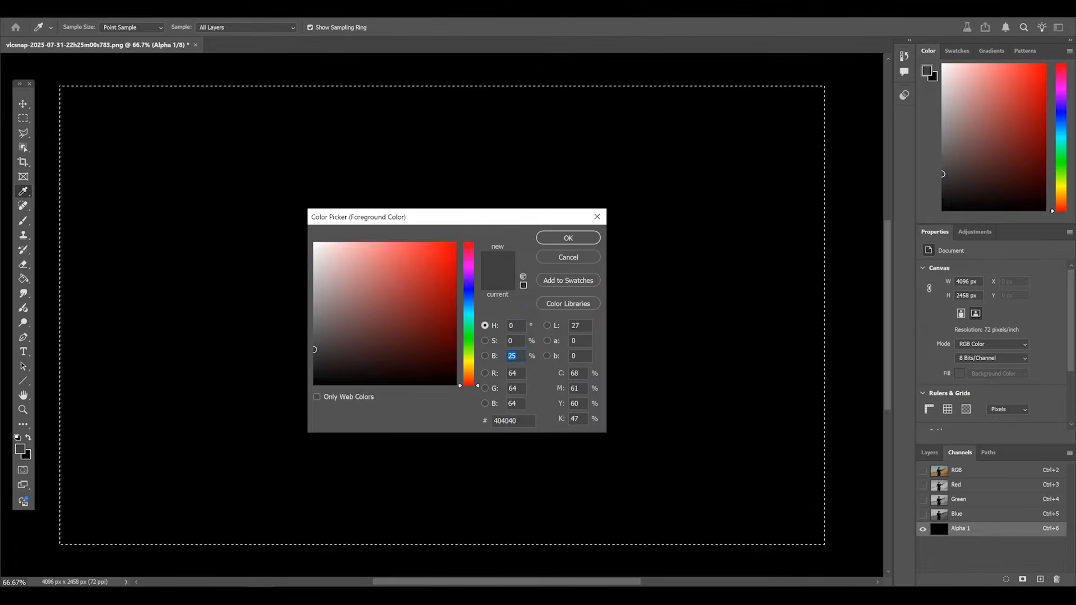
text(35)
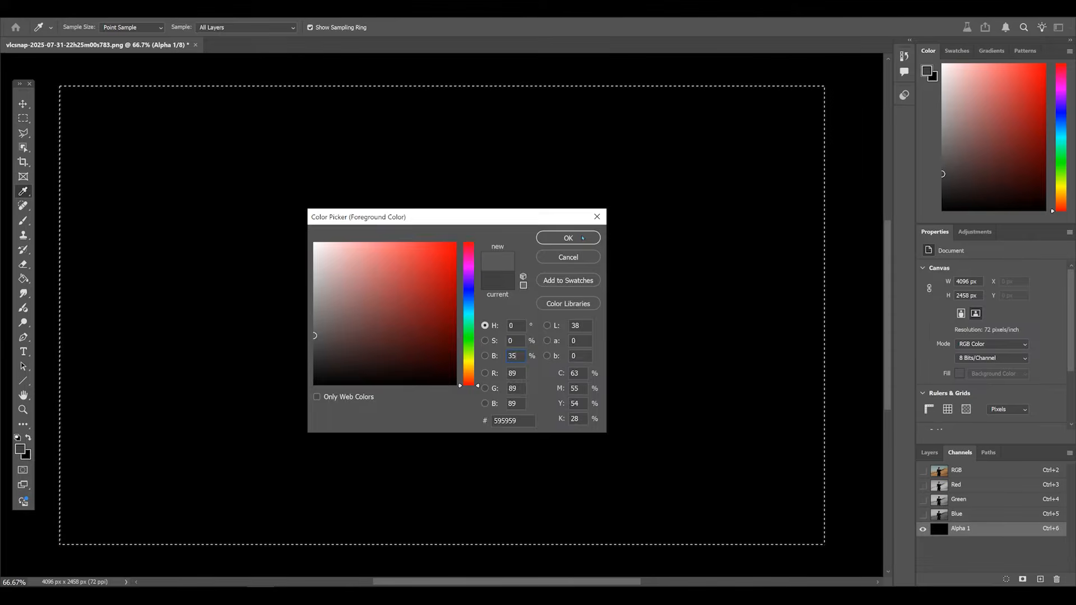
click(583, 238)
- Fill the alpha channel with the grey foreground colour and load the channel as a selection
key(v)
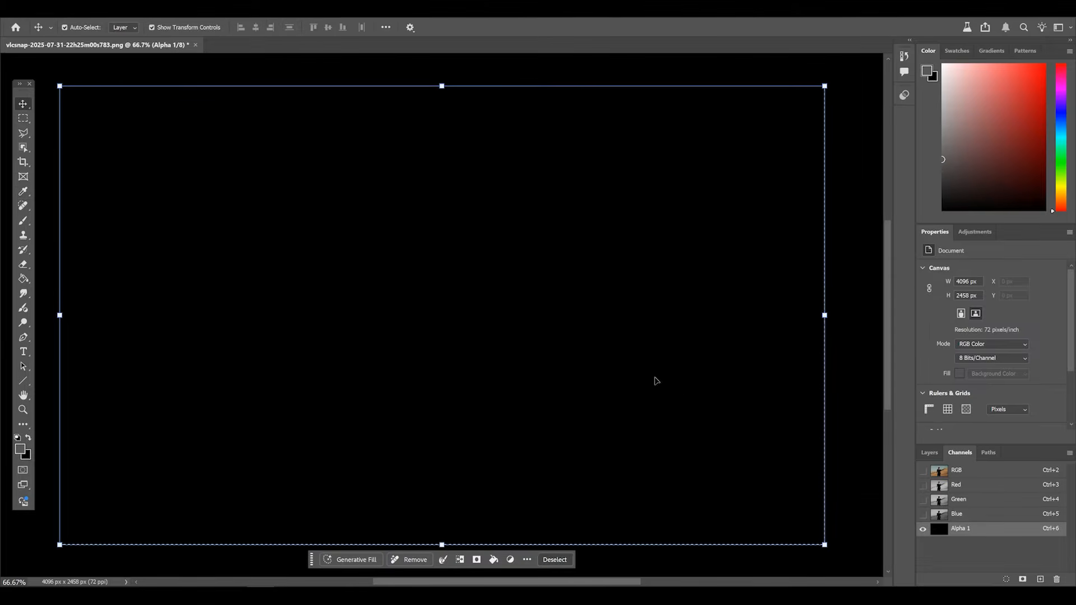
key(alt+Delete)
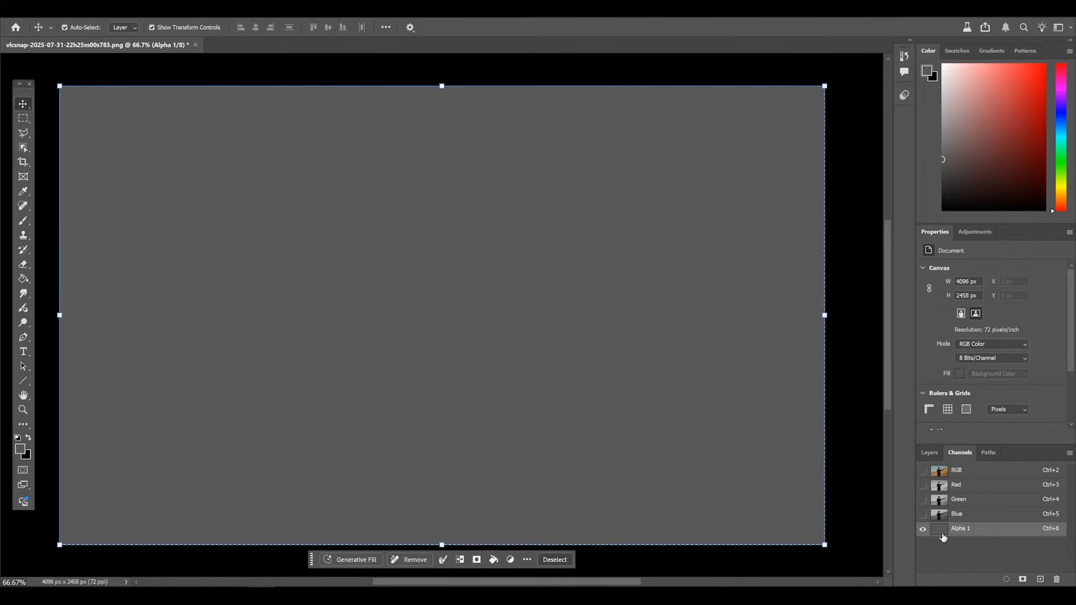
ctrl+click(943, 535)
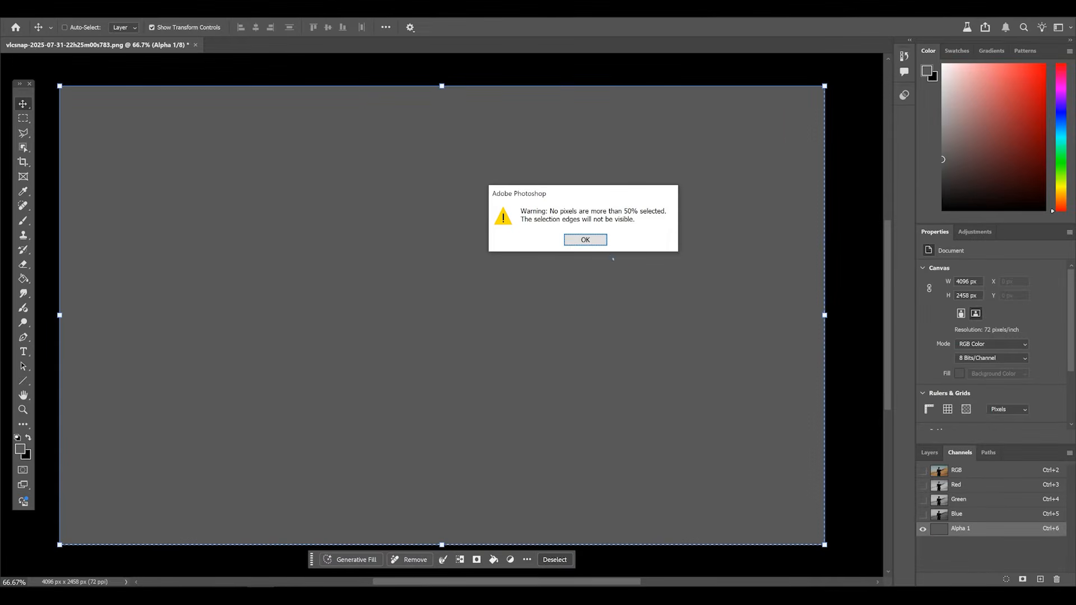
click(596, 242)
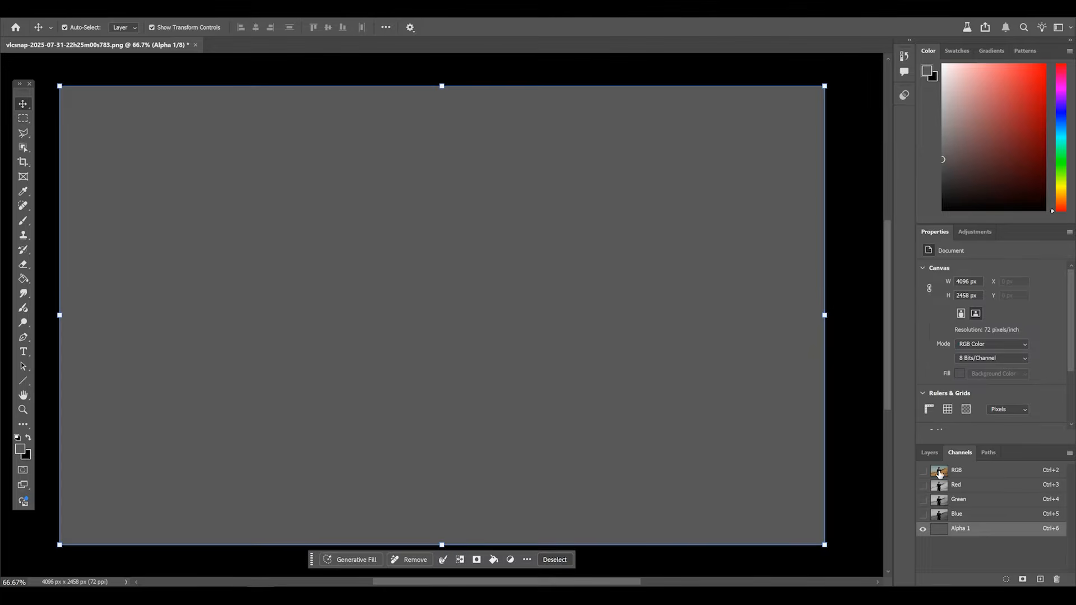
- Return to the RGB composite and run Generative Fill on the selection with the prompt 'oil painting'
click(939, 474)
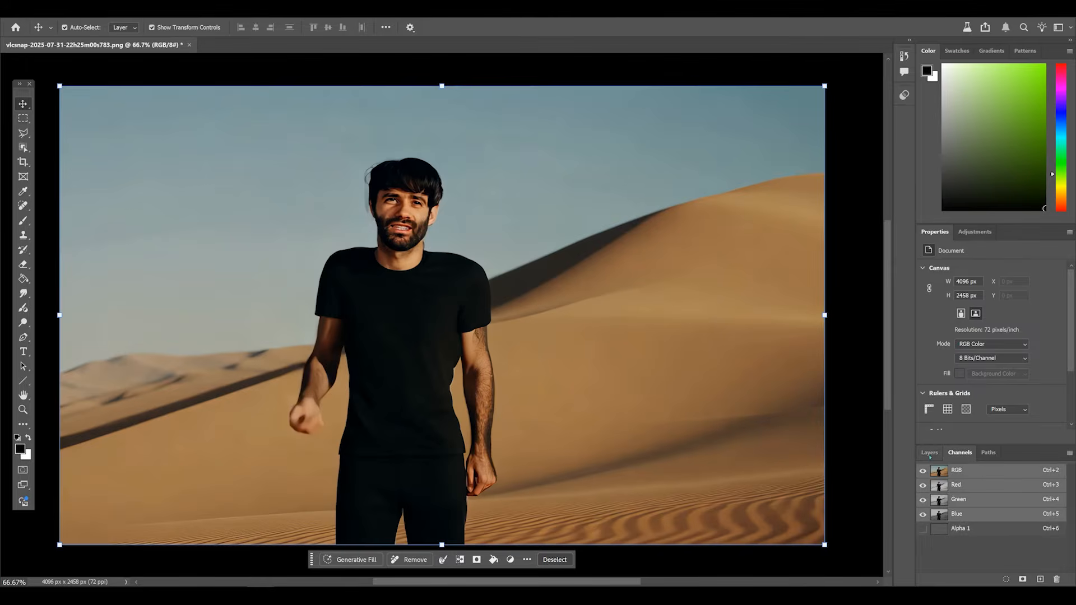
click(929, 453)
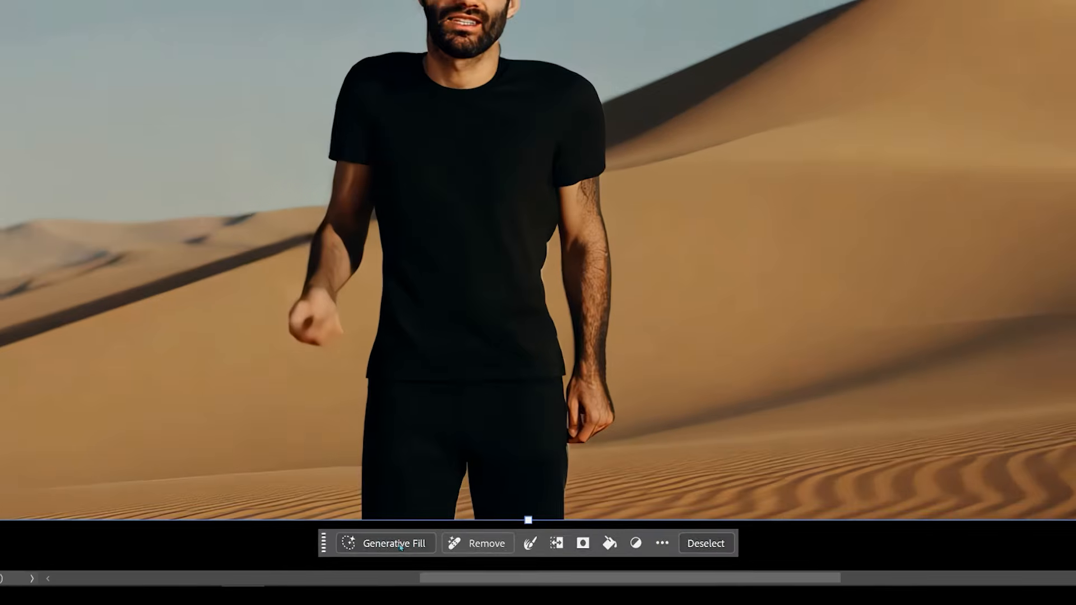
click(356, 560)
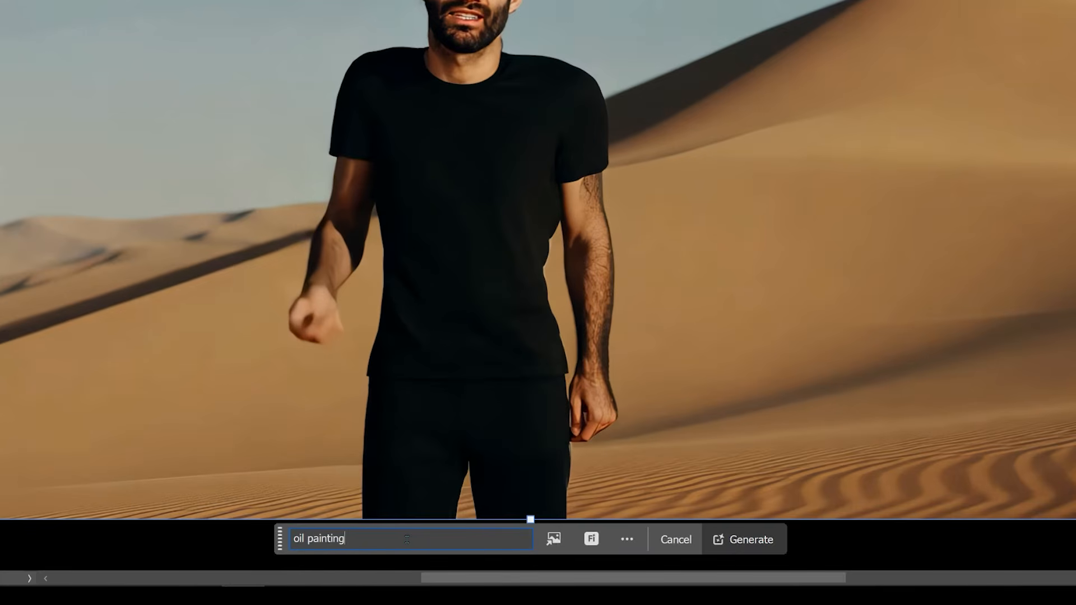
click(742, 539)
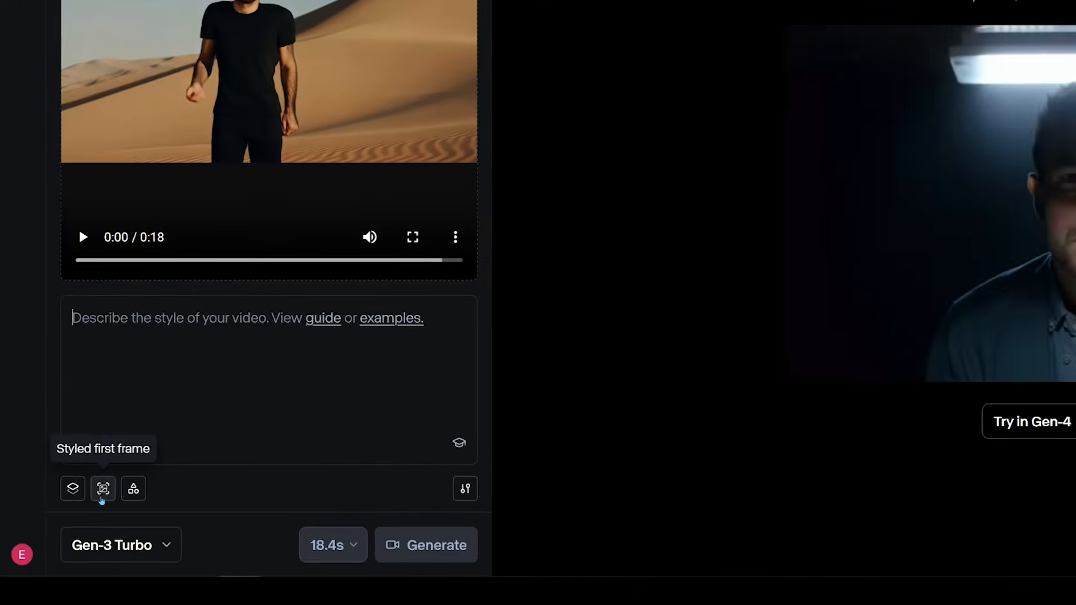
- Attach the restyled image as the styled first frame and open the generation settings
click(104, 489)
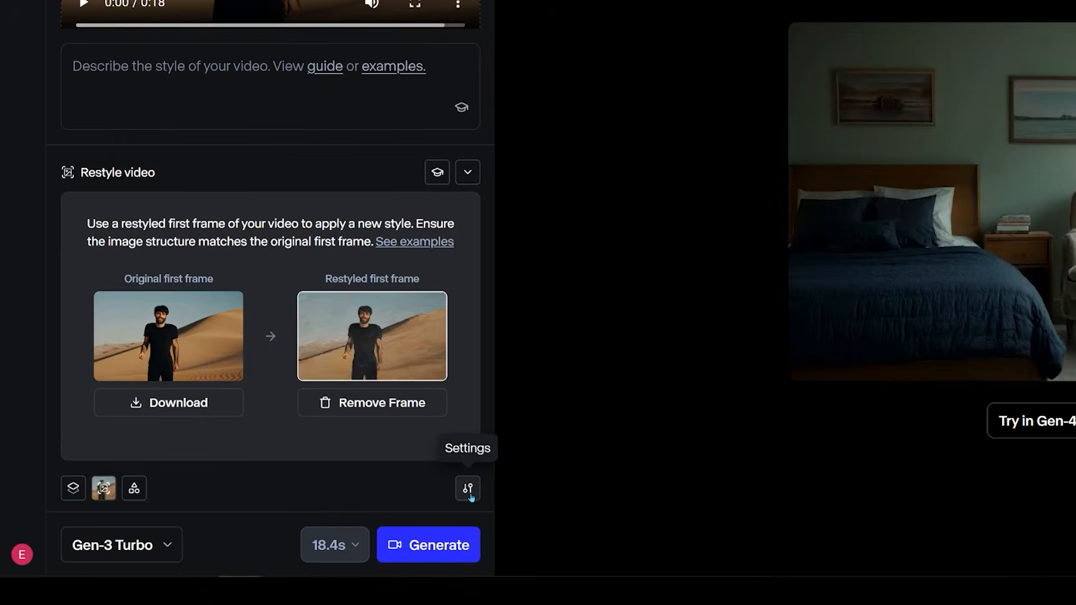
click(470, 497)
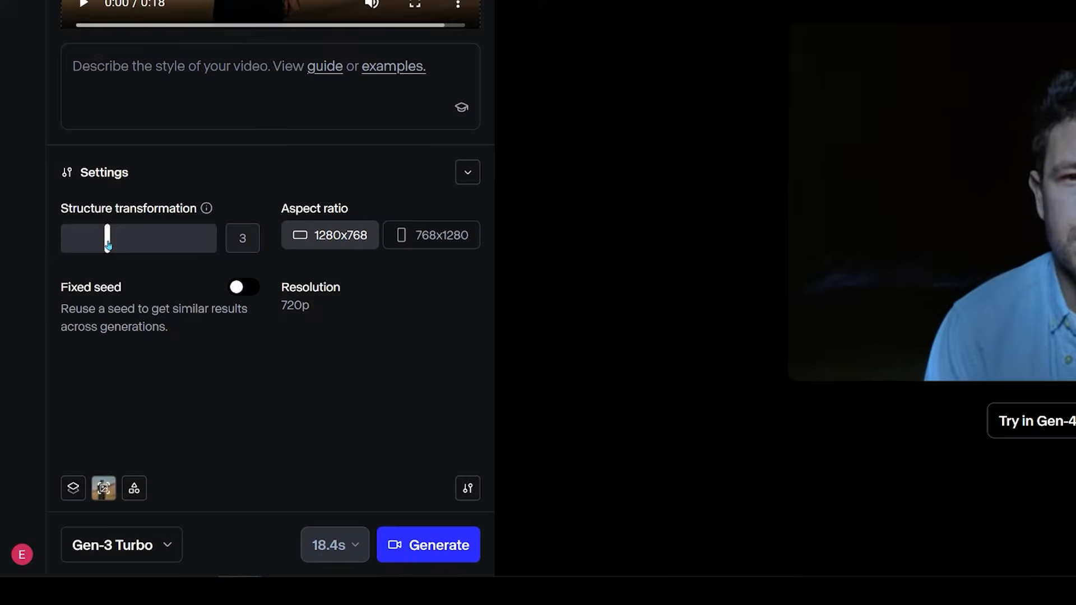
- Lower the structure transformation to 0, then raise it back to about 3
drag(107, 251, 74, 249)
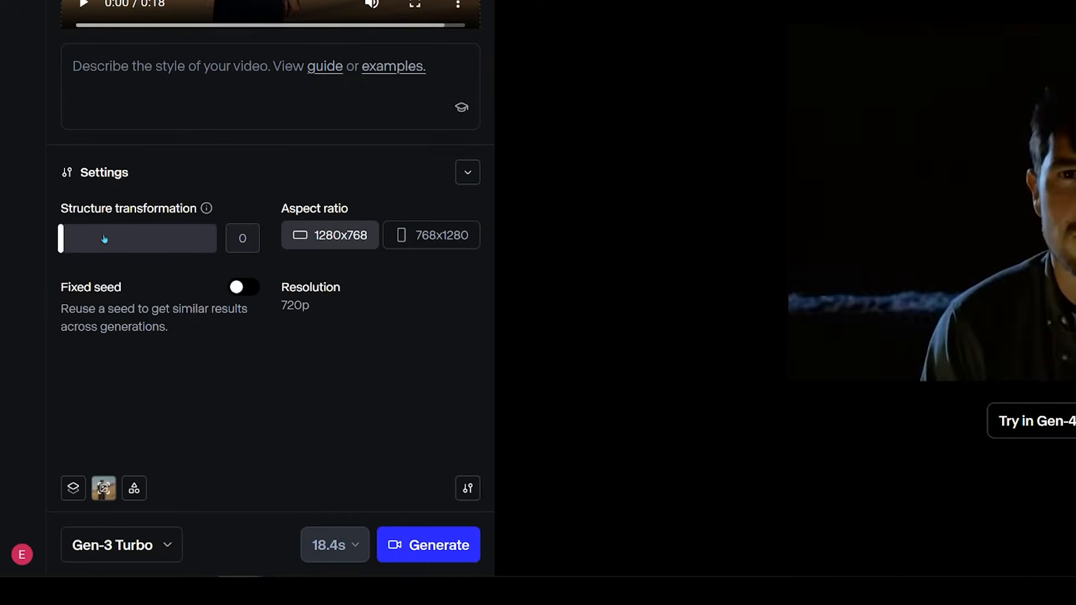
mouse_move(207, 209)
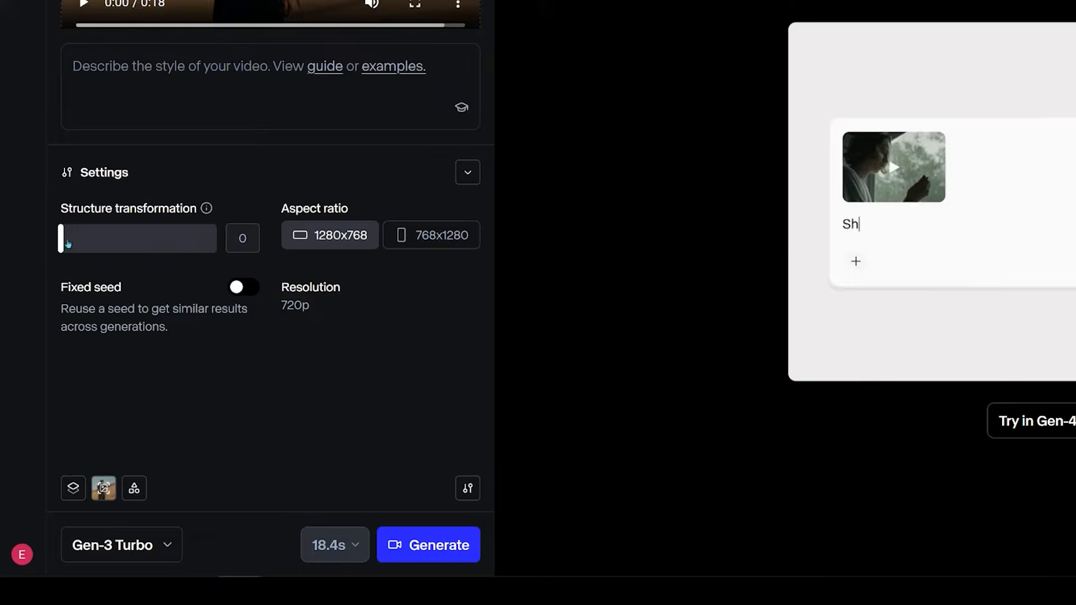
drag(62, 240, 107, 241)
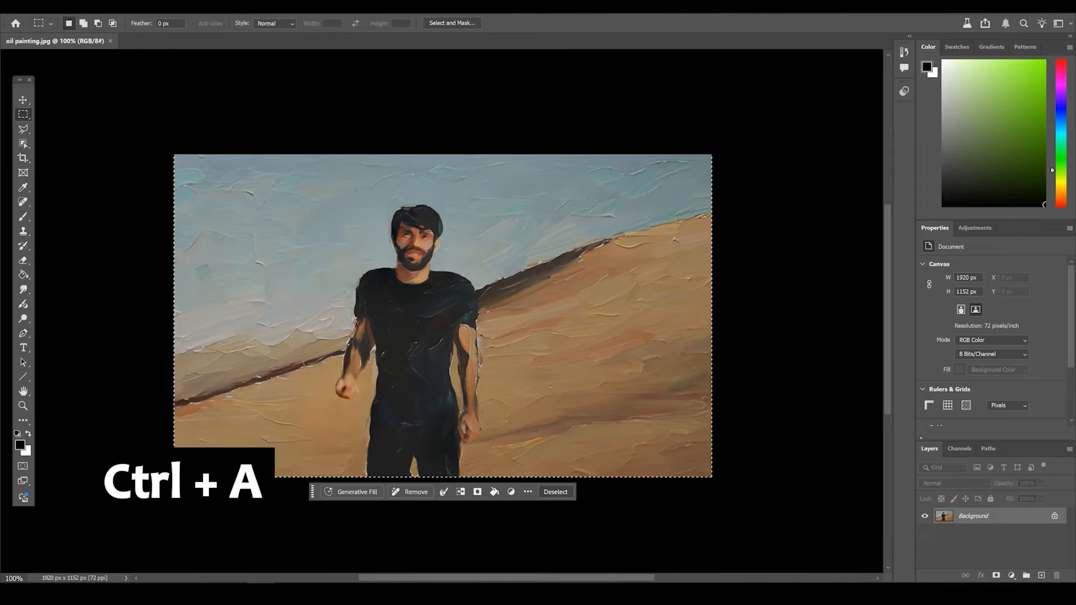
- Create a new alpha channel in the oil painting image
click(959, 449)
click(1039, 576)
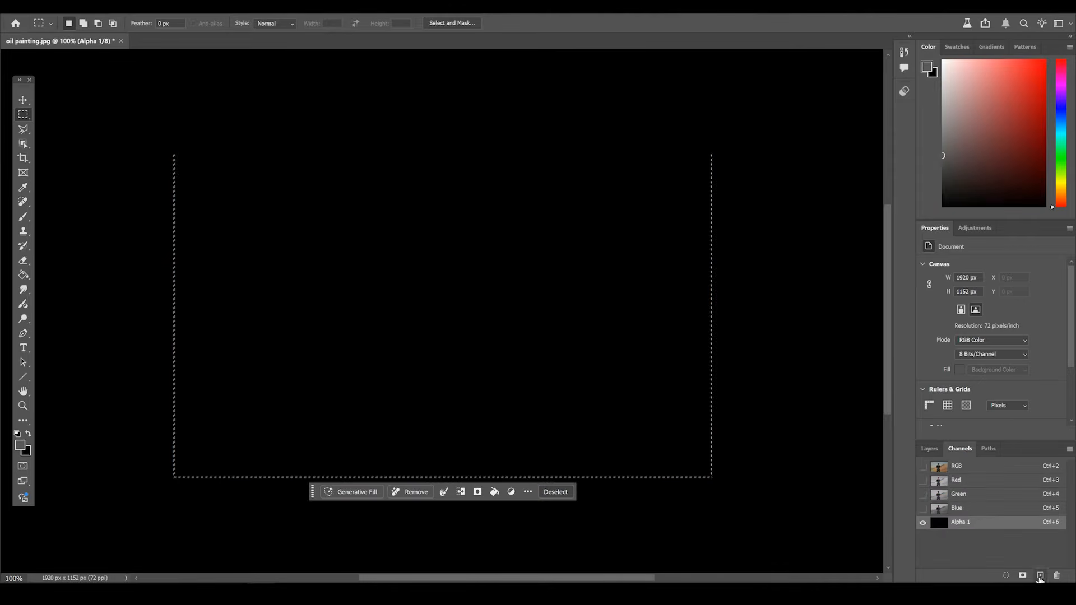
- Set the foreground colour's brightness to 5%
click(19, 444)
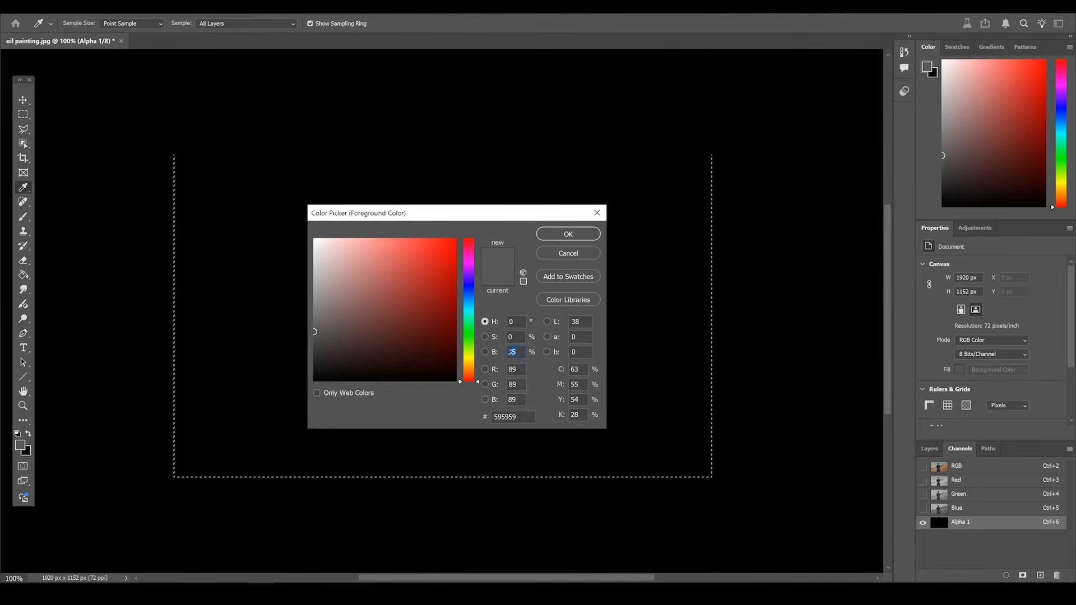
text(5)
click(576, 234)
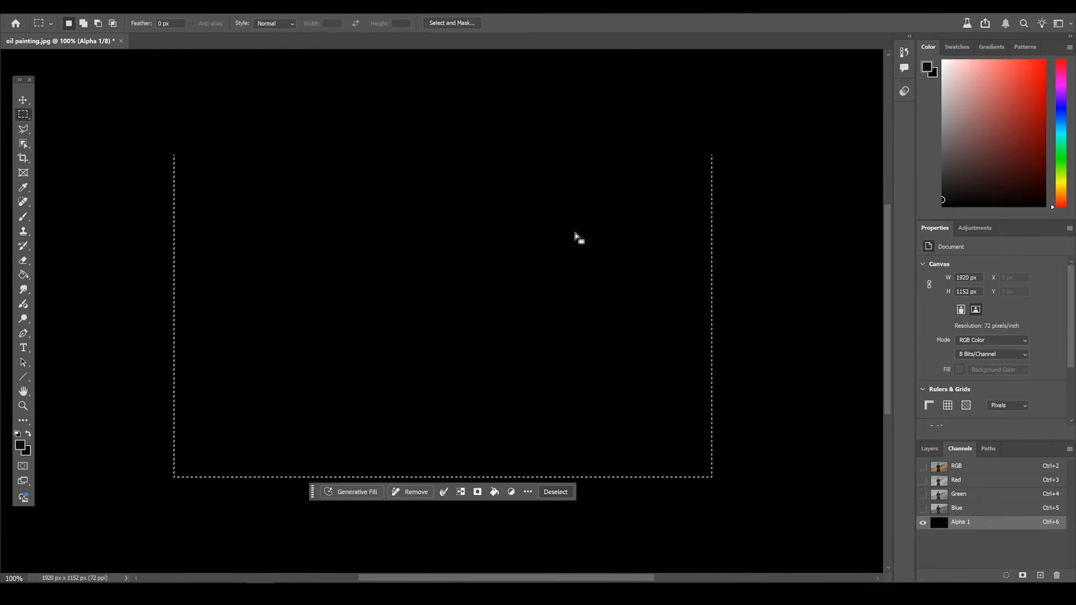
- Fill the alpha channel with the dark foreground colour, load it as a selection, and return to the RGB layers
key(alt+Delete)
ctrl+click(939, 522)
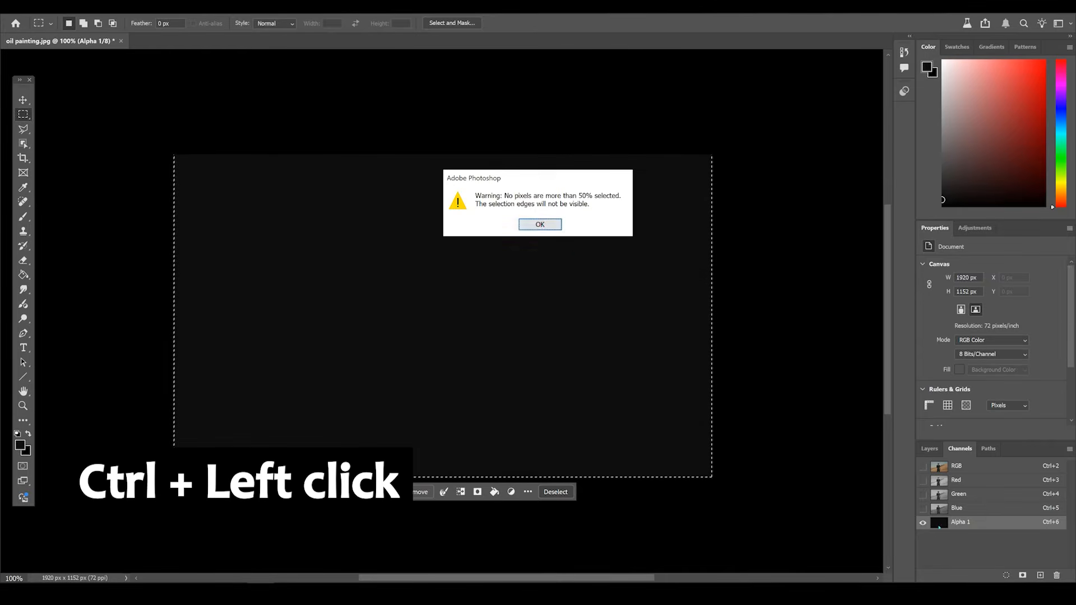
click(540, 223)
click(938, 469)
click(930, 448)
- Run Generative Fill with the prompt 'oil painting' on the selection and pick the first variation, comparing it against the original
click(355, 495)
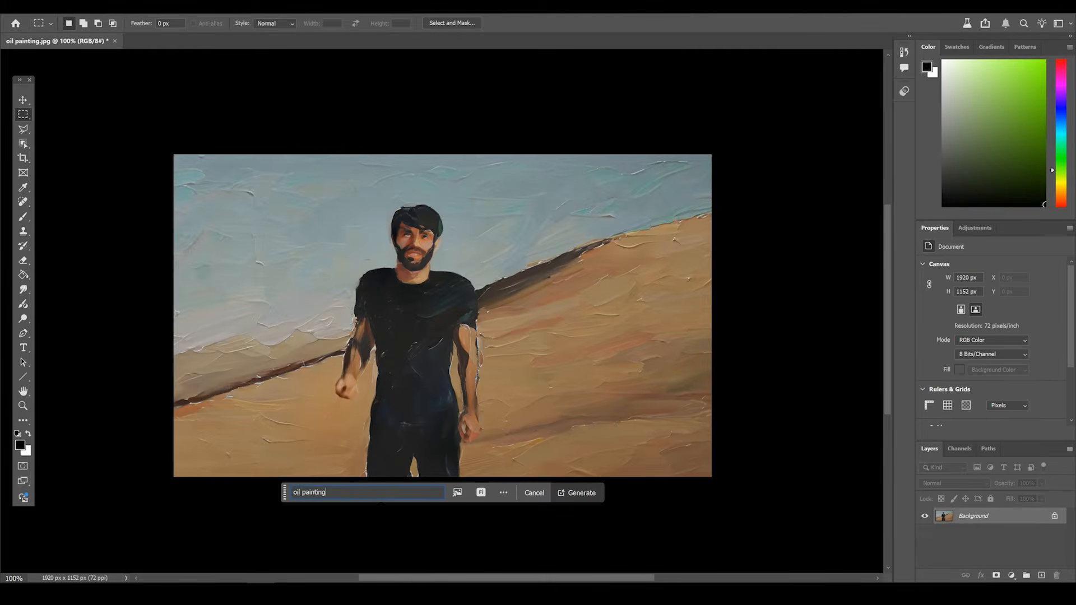
click(570, 493)
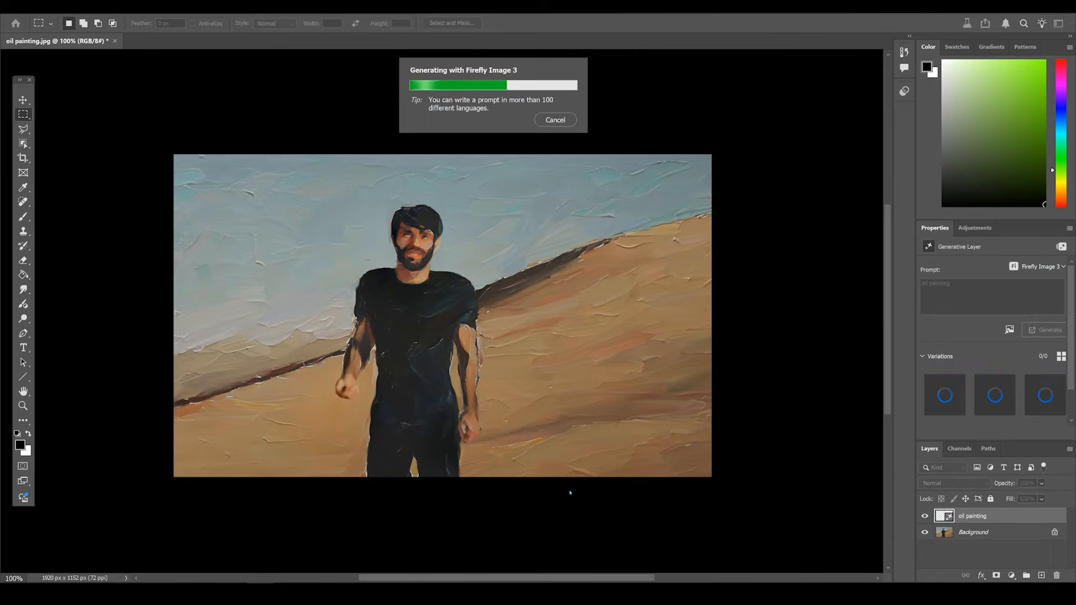
click(1001, 395)
click(1045, 395)
click(951, 399)
click(925, 516)
click(925, 516)
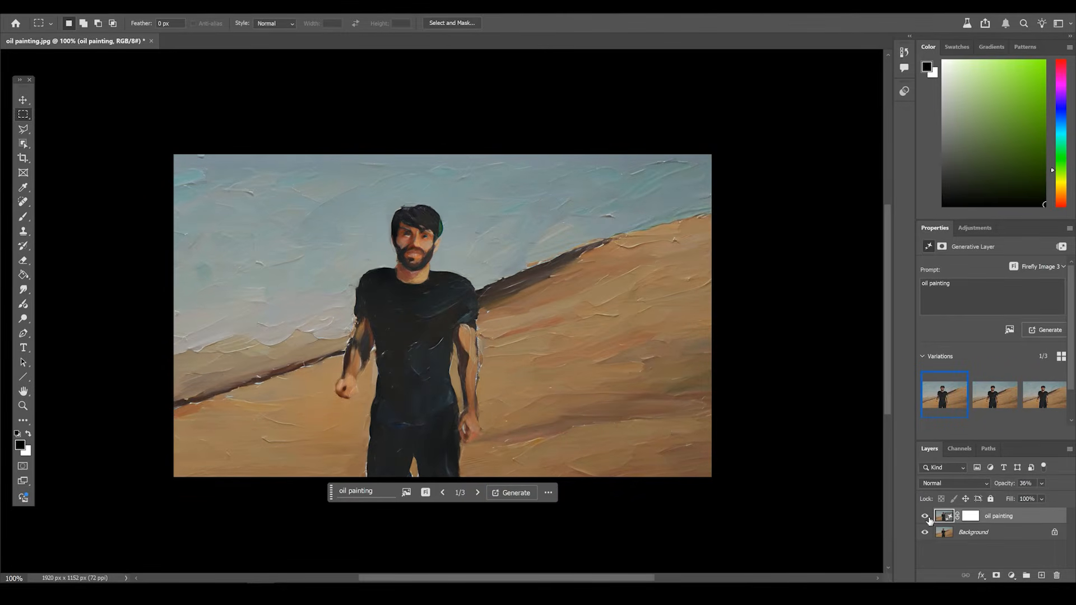
- Save the oil painting image and upload it as the restyled first frame in Runway
key(ctrl+s)
key(Return)
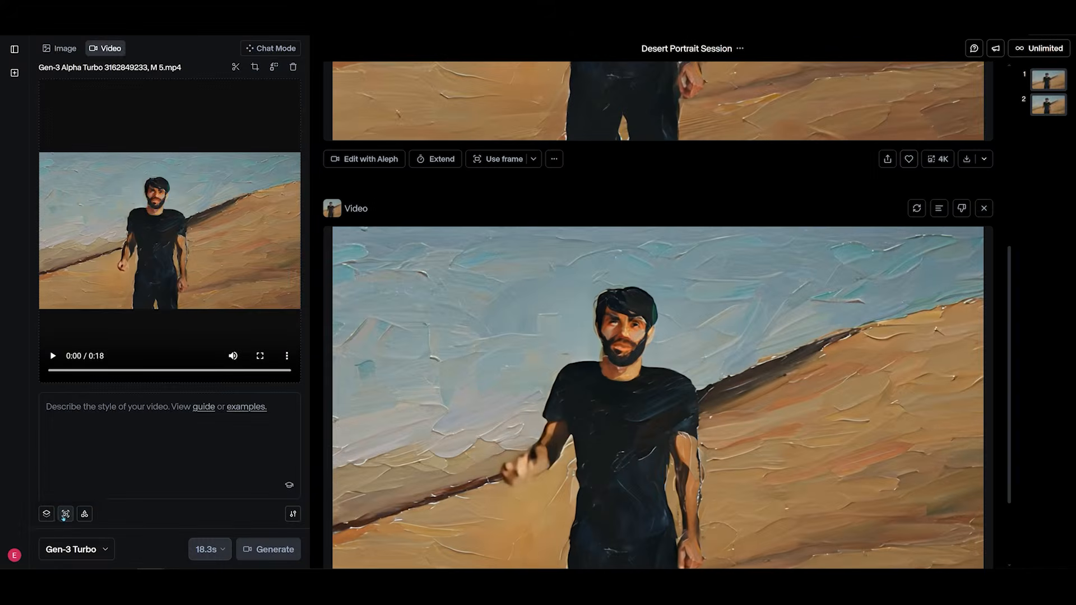
click(65, 514)
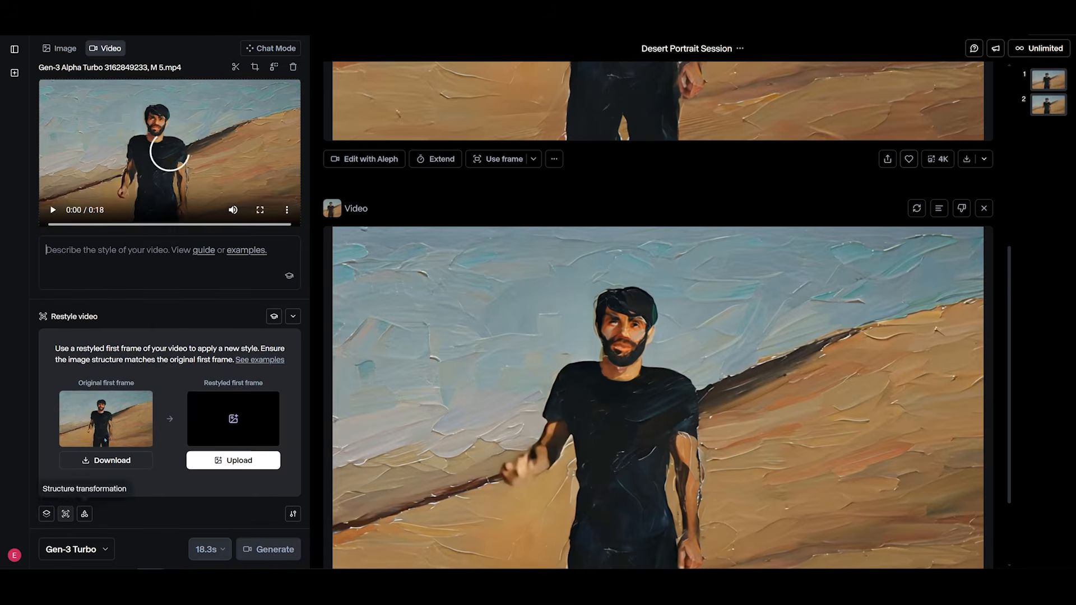
click(246, 466)
click(581, 360)
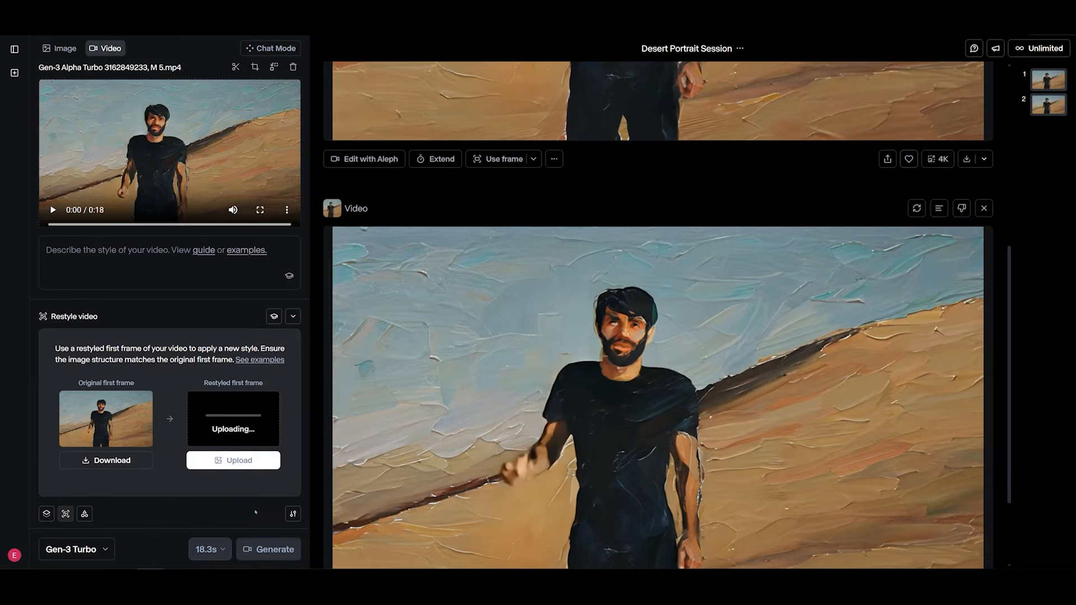
- Open the generation settings with structure transformation at 0 and generate the restyled video
click(293, 513)
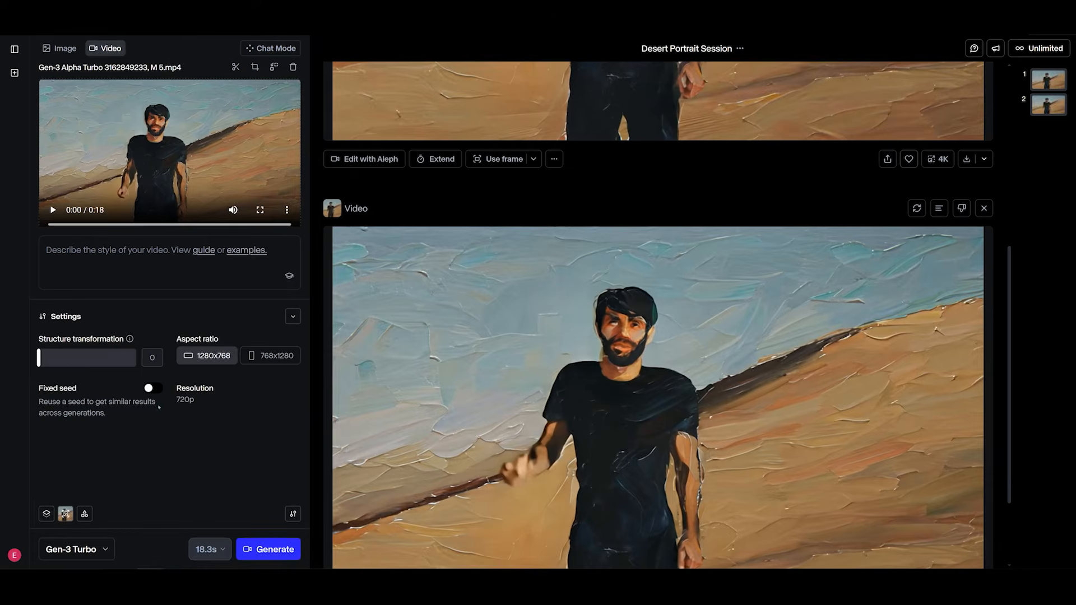
click(291, 514)
click(290, 516)
click(261, 554)
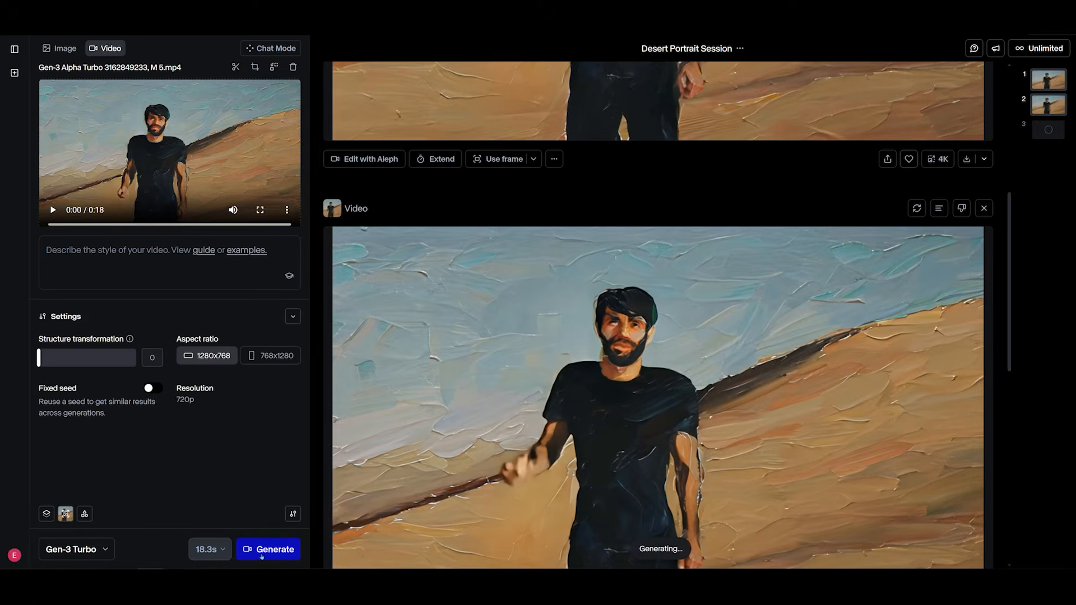
- Upload oil painting5.jpg as the restyled first frame for another generation
click(66, 514)
click(234, 460)
click(233, 460)
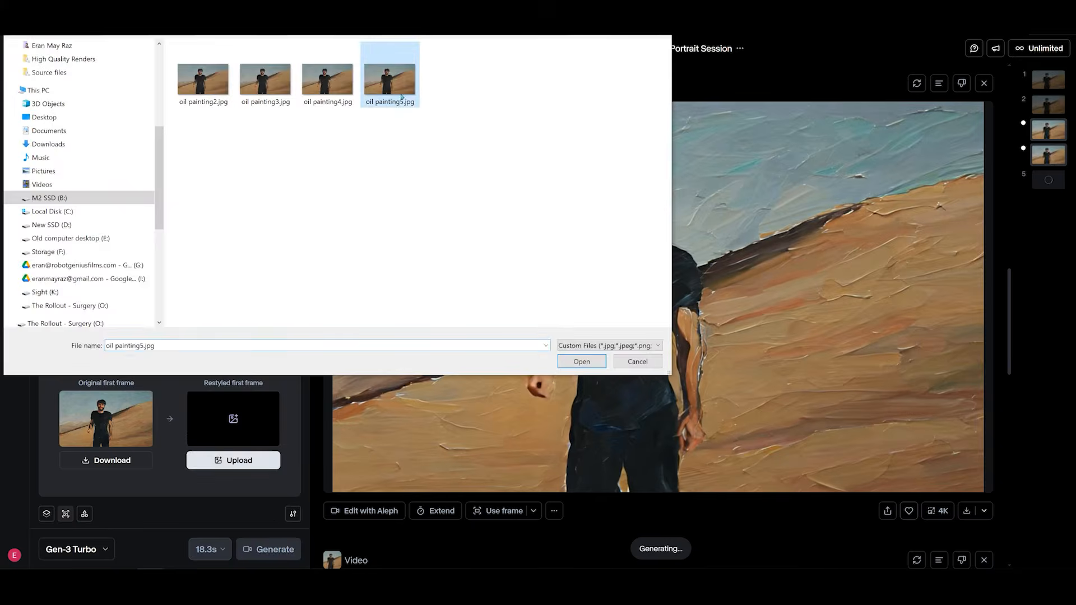
double_click(402, 97)
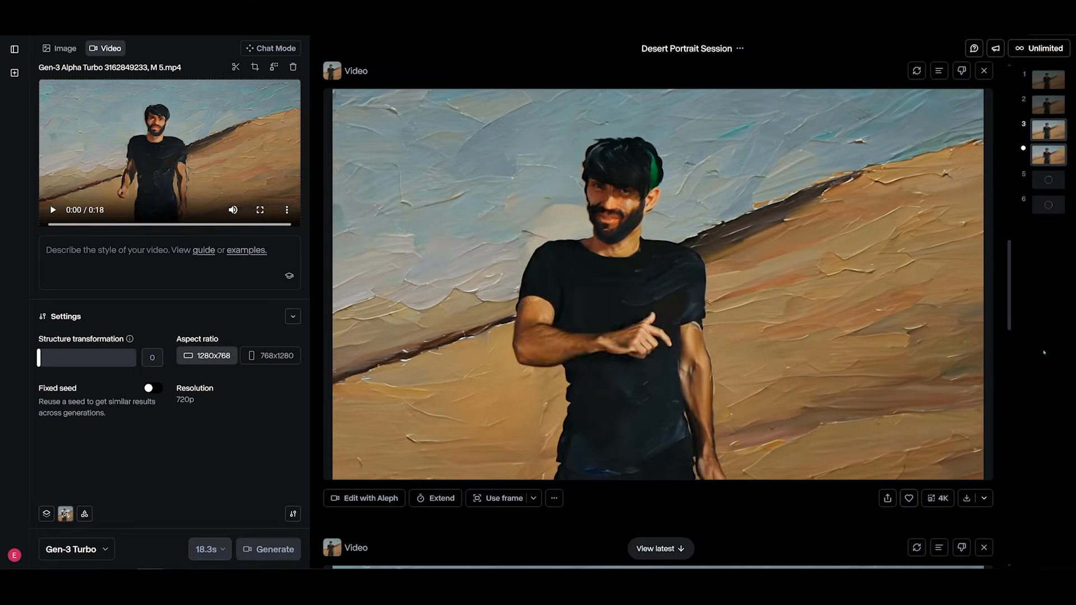
- Stack the five generated oil painting videos on separate video tracks in a new sequence
mouse_move(414, 266)
mouse_down()
mouse_move(564, 140)
mouse_move(714, 156)
mouse_up()
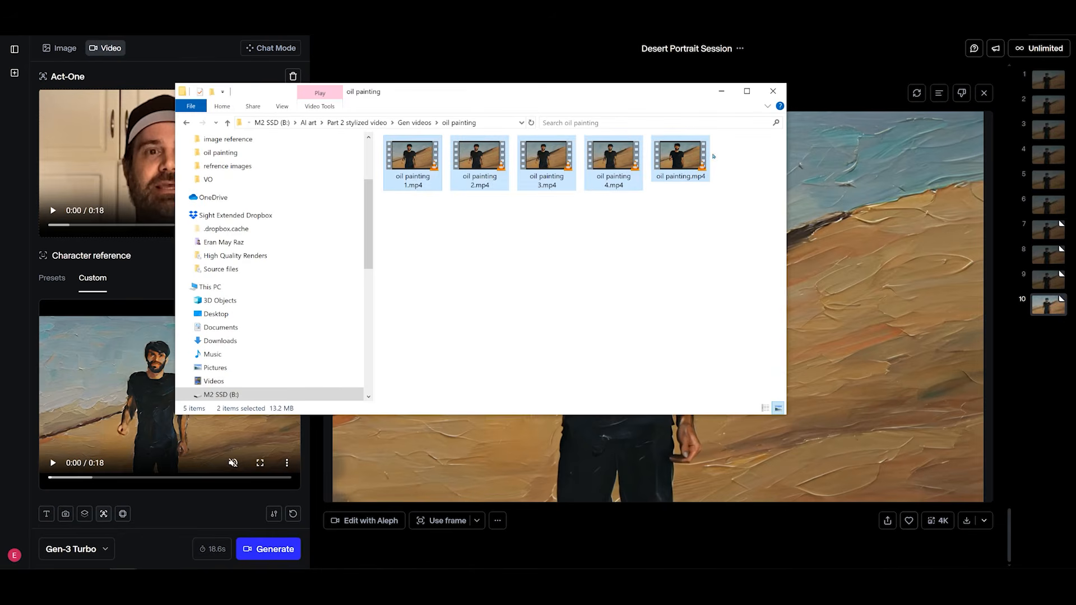
click(514, 262)
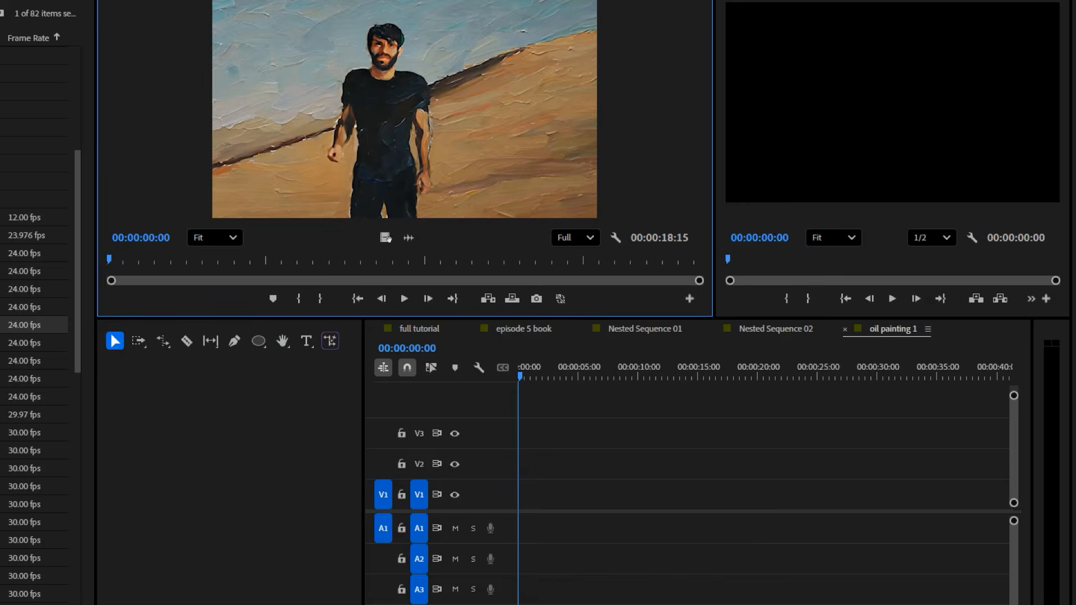
mouse_move(403, 112)
mouse_down()
mouse_move(532, 493)
mouse_move(513, 467)
mouse_move(514, 440)
mouse_up()
double_click(3, 361)
double_click(3, 379)
drag(538, 386, 539, 392)
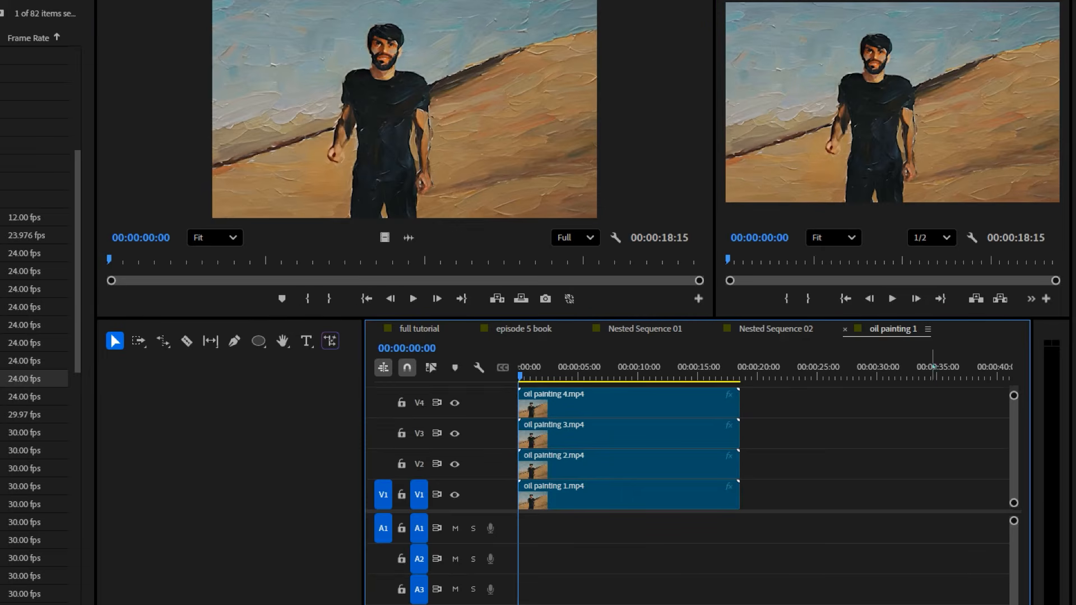
drag(404, 112, 538, 387)
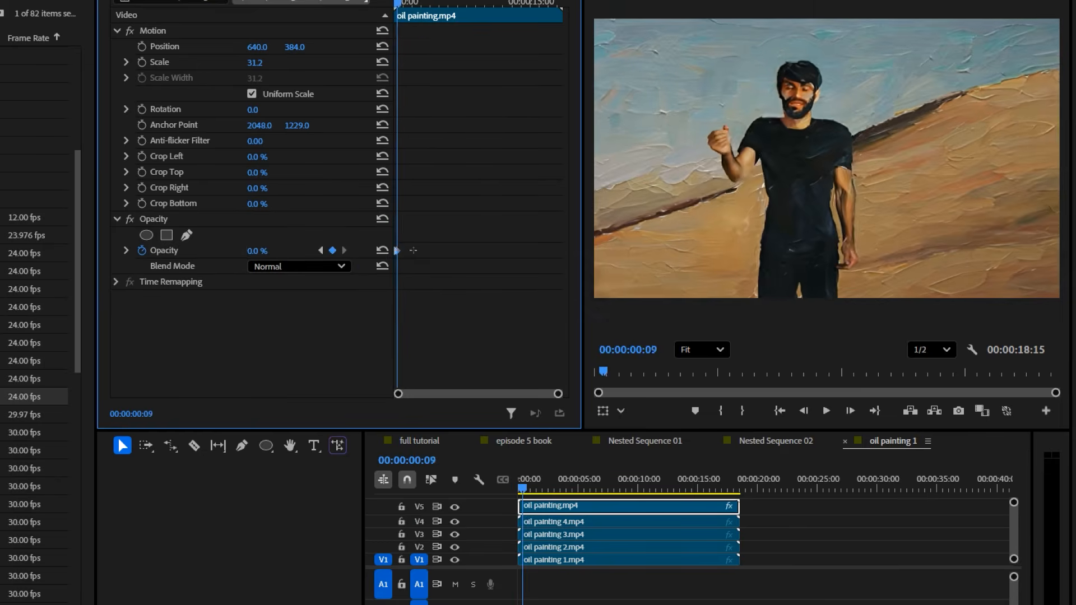
- Paste the copied opacity keyframes repeatedly along the top oil painting clip
key(ctrl+v)
key(ctrl+v)
key(ctrl+v)
key(ctrl+v)
key(ctrl+v)
key(ctrl+v)
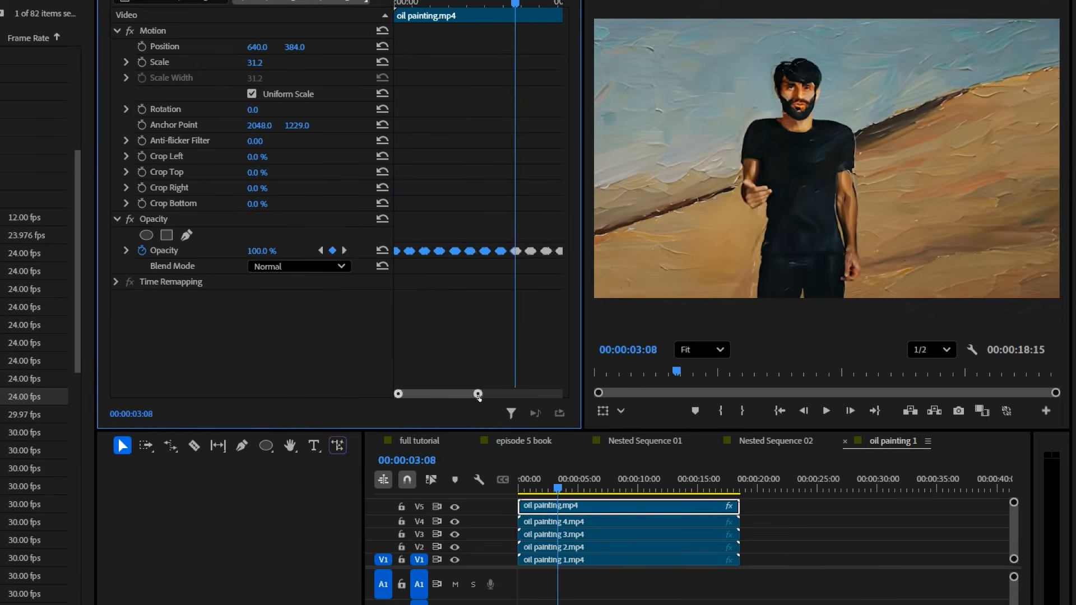
key(ctrl+v)
- Preview from the start, select the oil painting 4 clip and set its opacity to 69%
key(Home)
click(560, 521)
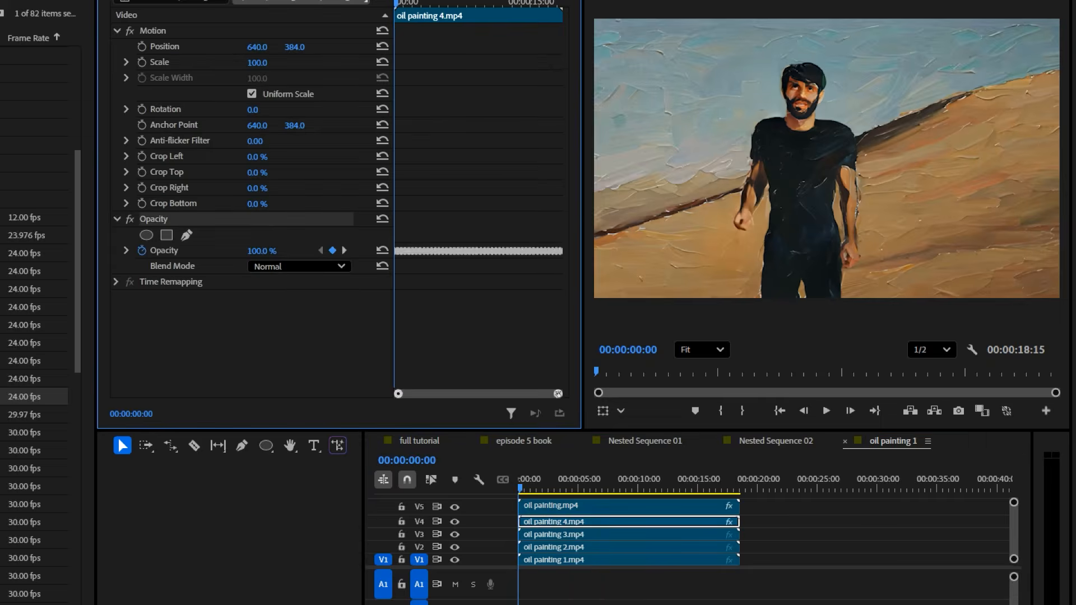
key(space)
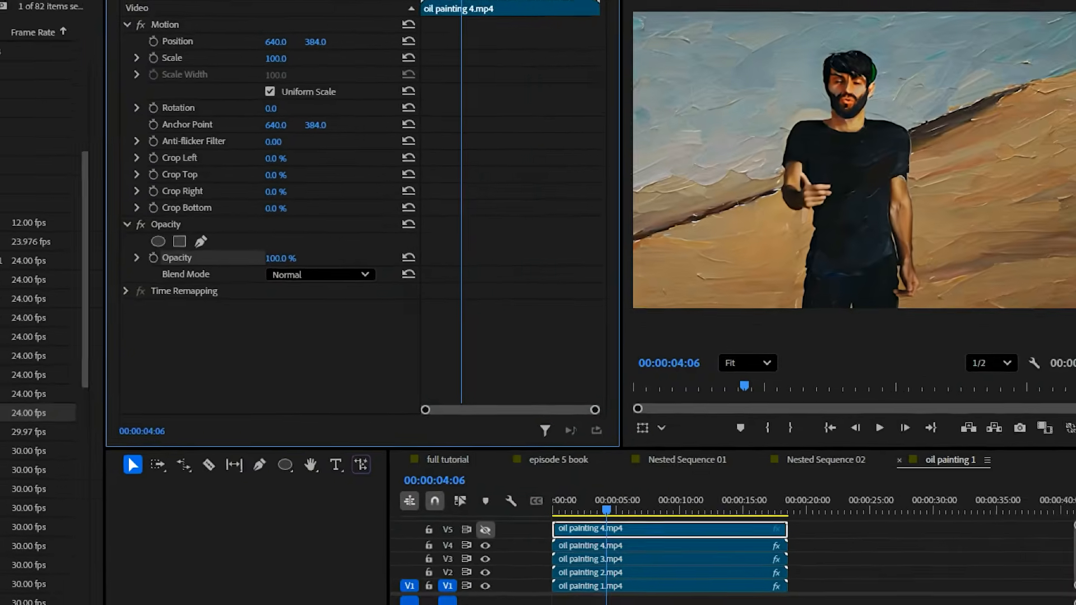
drag(280, 258, 262, 258)
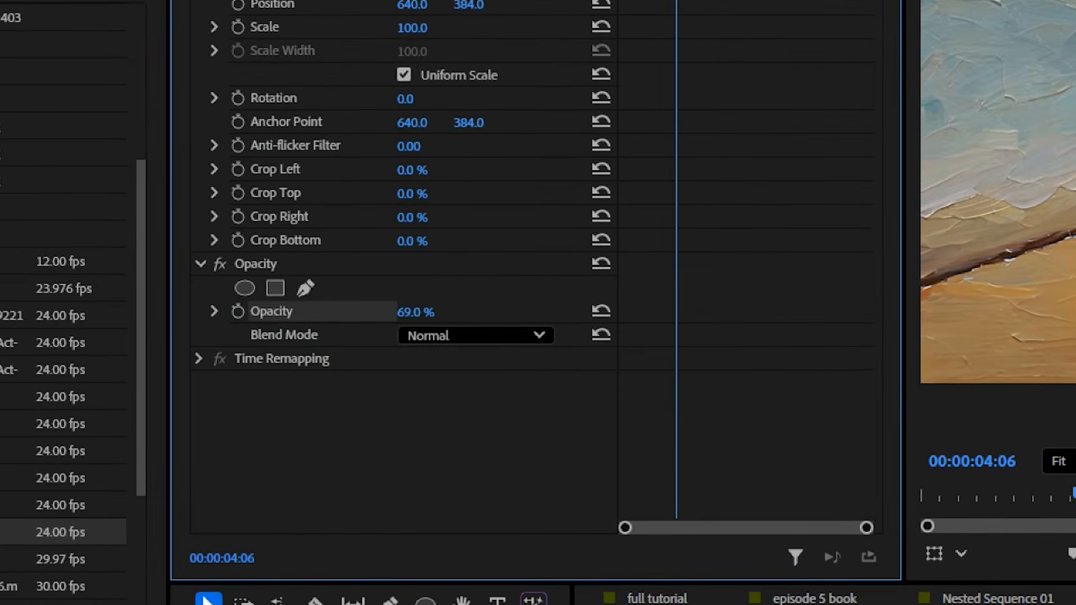